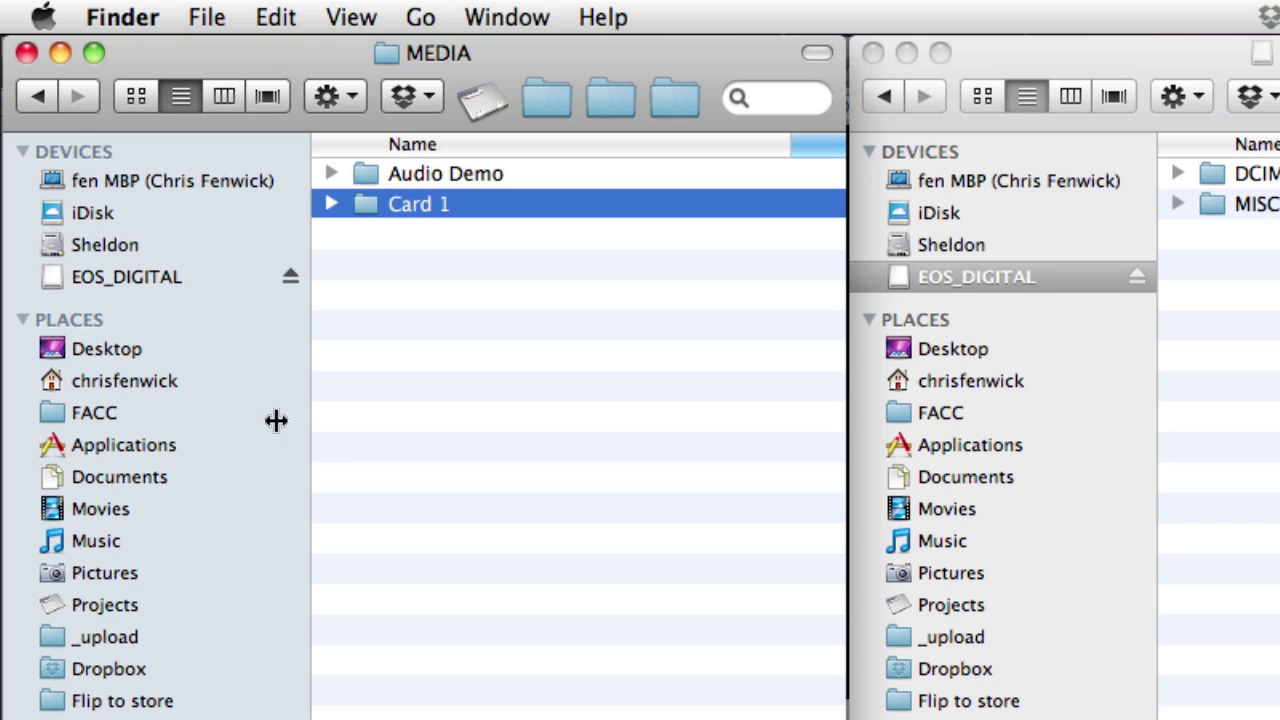
# Open the Card 1 folder in MEDIA and inspect the movie files in DCIM/100EOS7D on the EOS_DIGITAL card.
pyautogui.doubleClick(366, 213)
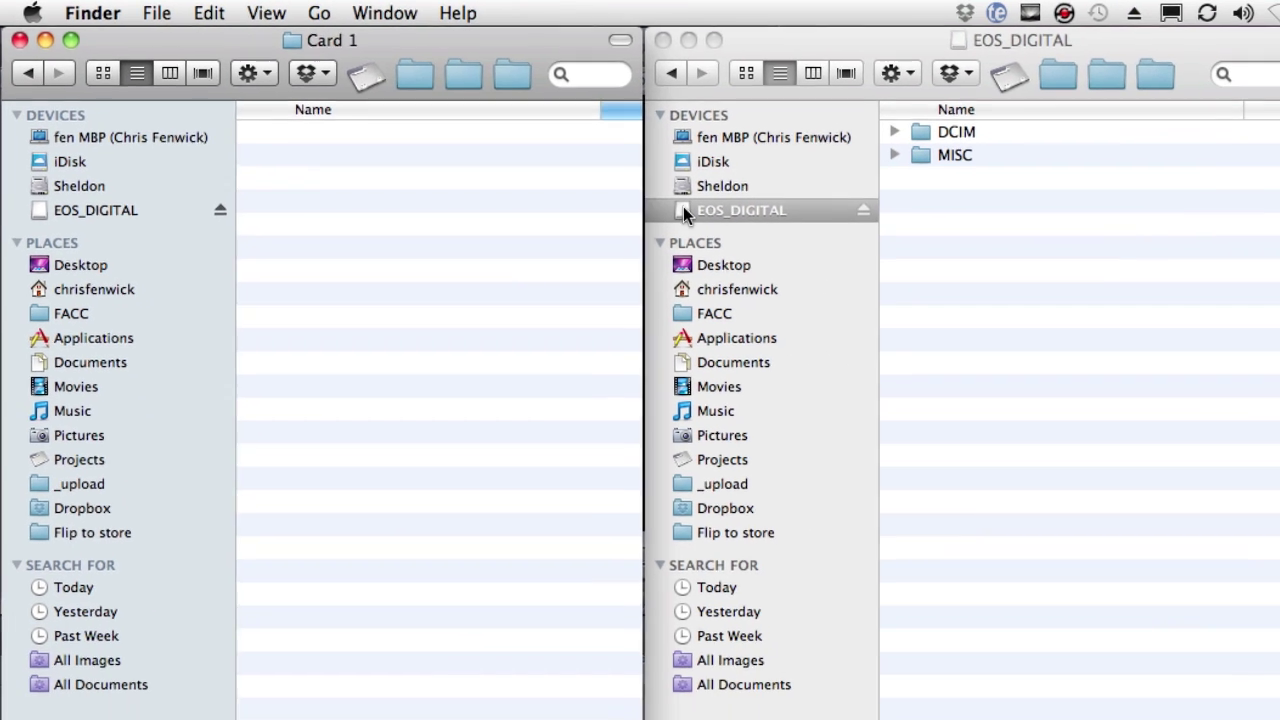
pyautogui.click(900, 275)
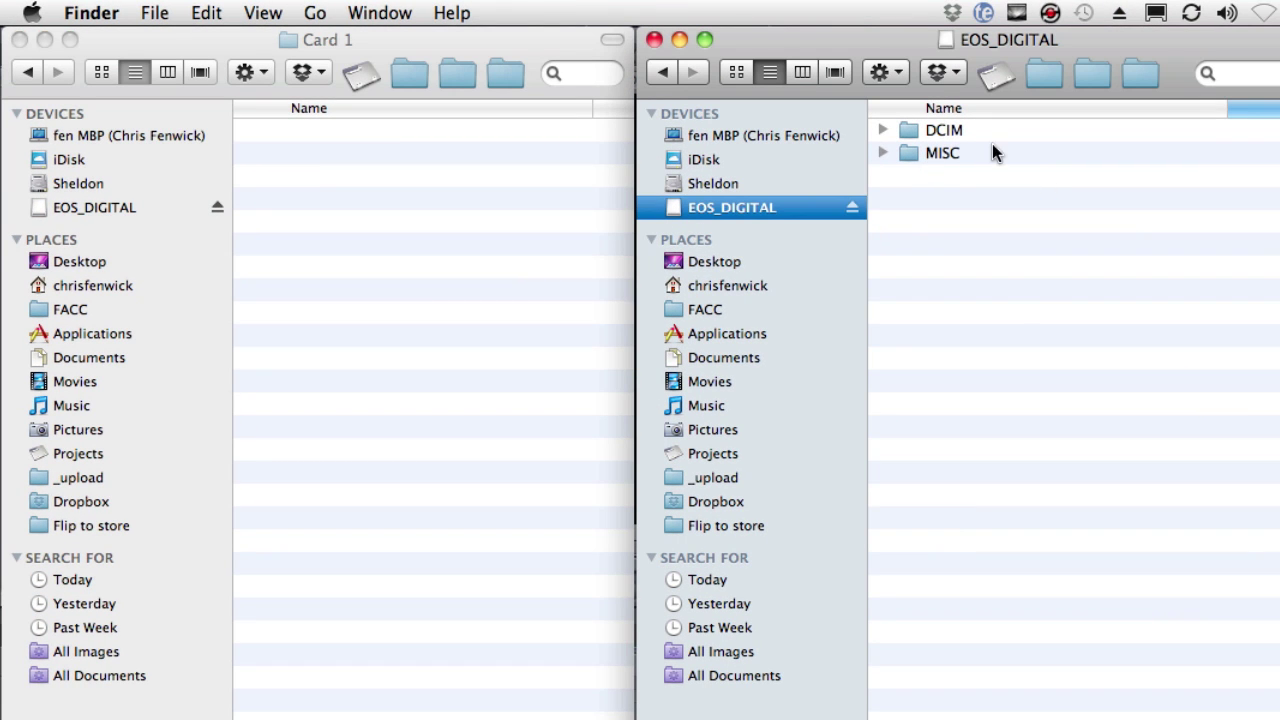
pyautogui.click(883, 131)
pyautogui.doubleClick(907, 128)
pyautogui.doubleClick(909, 134)
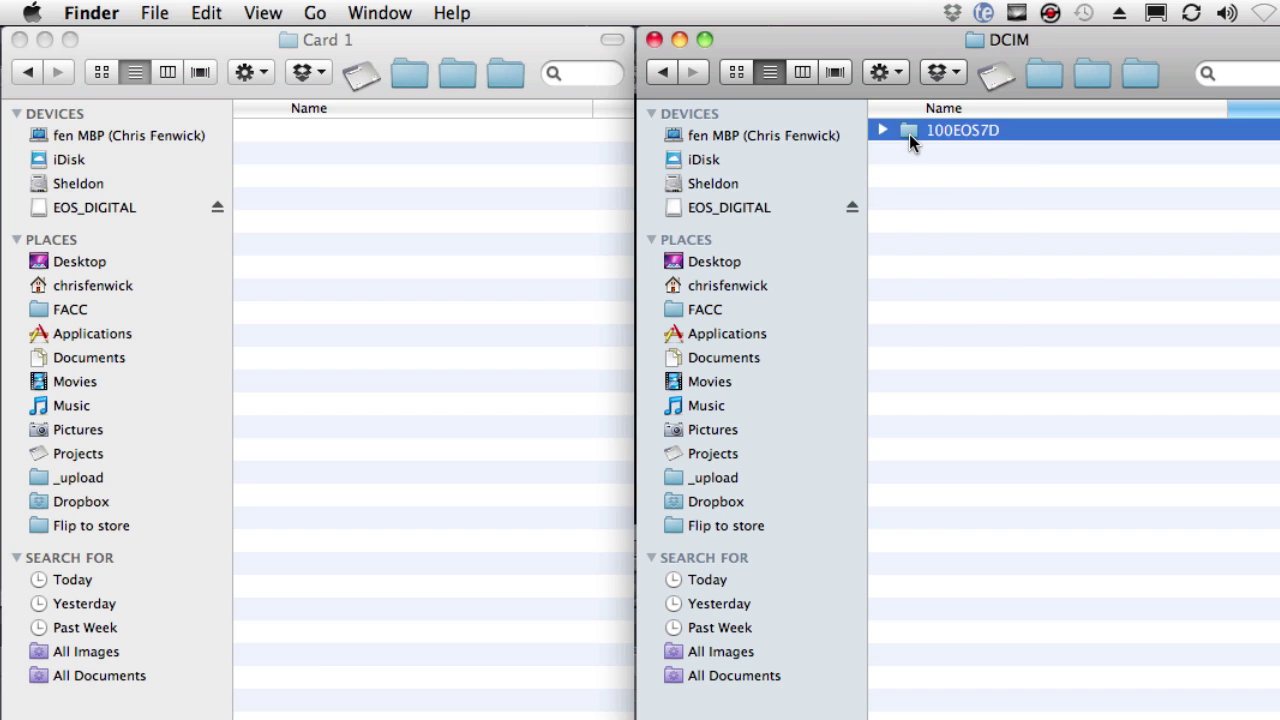
pyautogui.click(1017, 133)
pyautogui.keyDown('shift'); pyautogui.click(1018, 220); pyautogui.keyUp('shift')
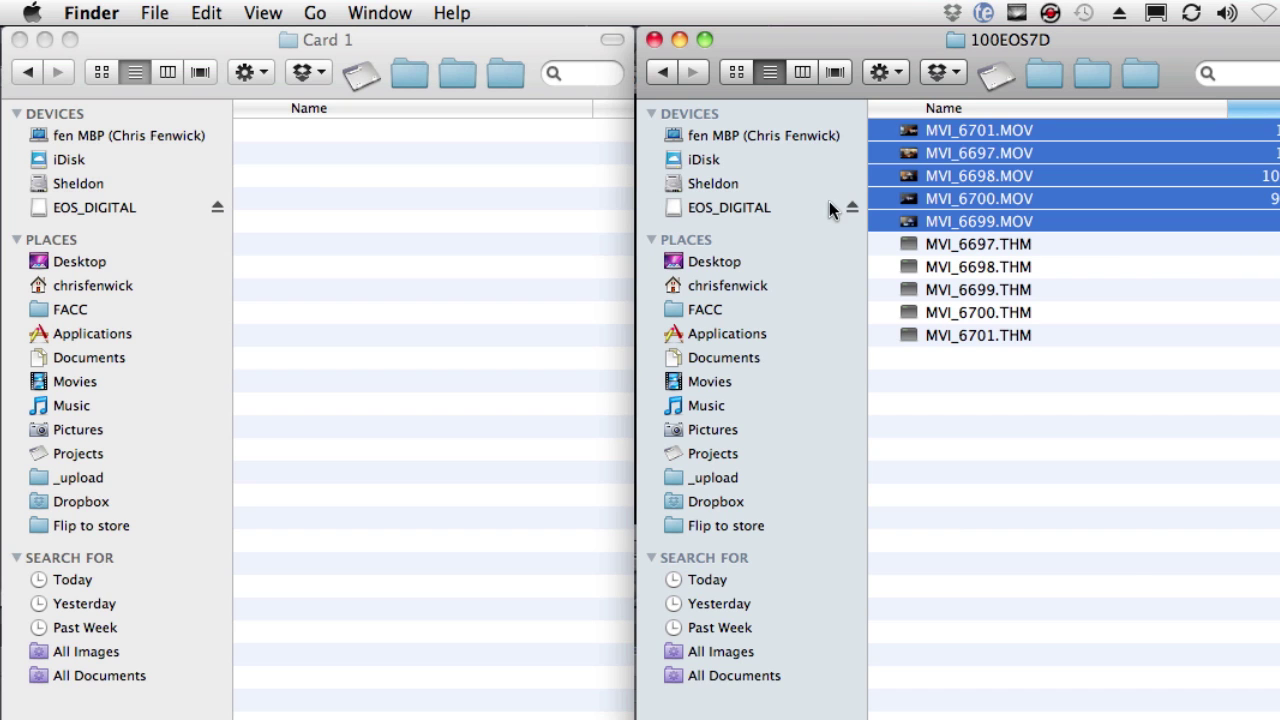
pyautogui.click(1137, 531)
# Copy the complete DCIM and MISC folders from the root of EOS_DIGITAL into the Card 1 folder.
pyautogui.press('super+Up')
pyautogui.press('super+Up')
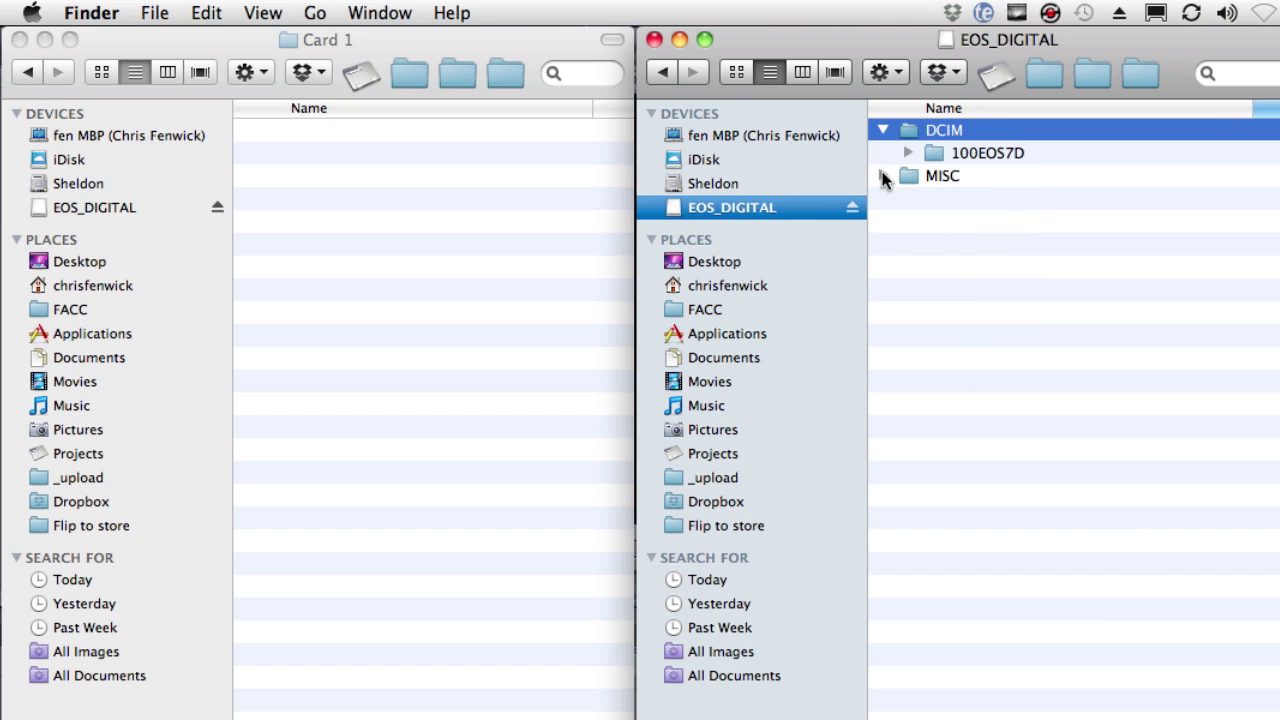
pyautogui.click(883, 130)
pyautogui.press('super+a')
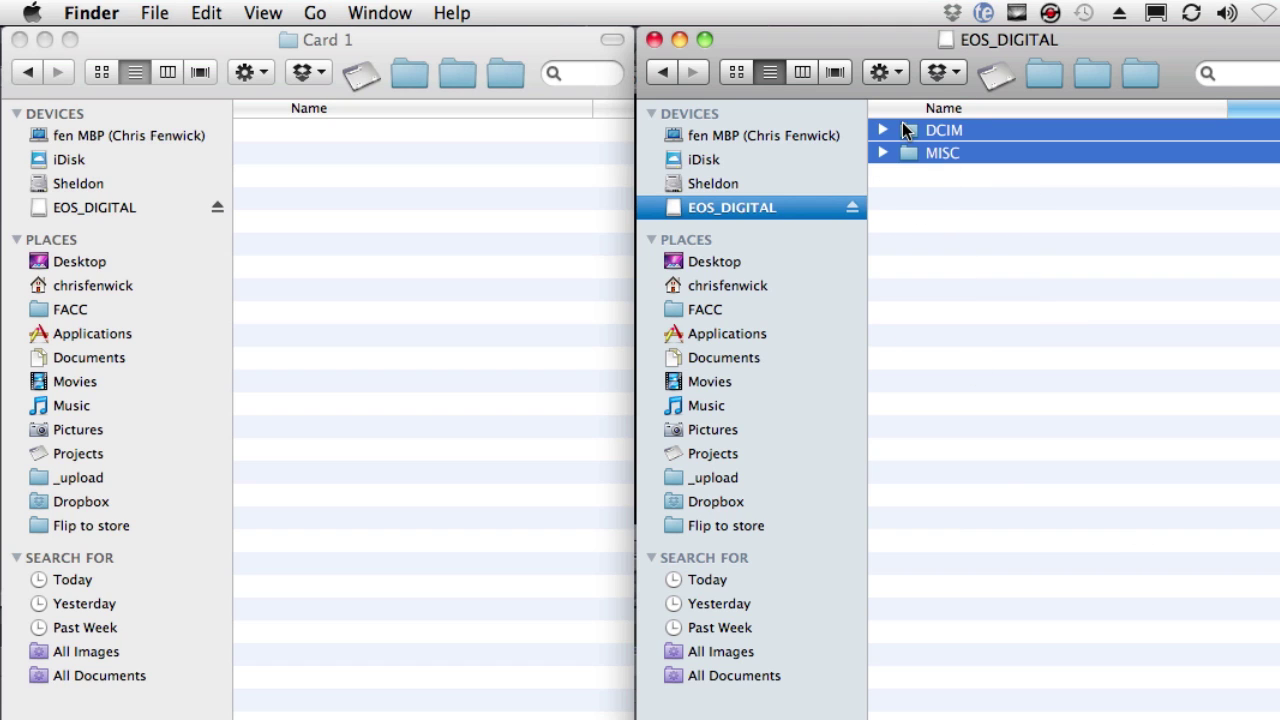
pyautogui.moveTo(902, 128); pyautogui.dragTo(477, 250)
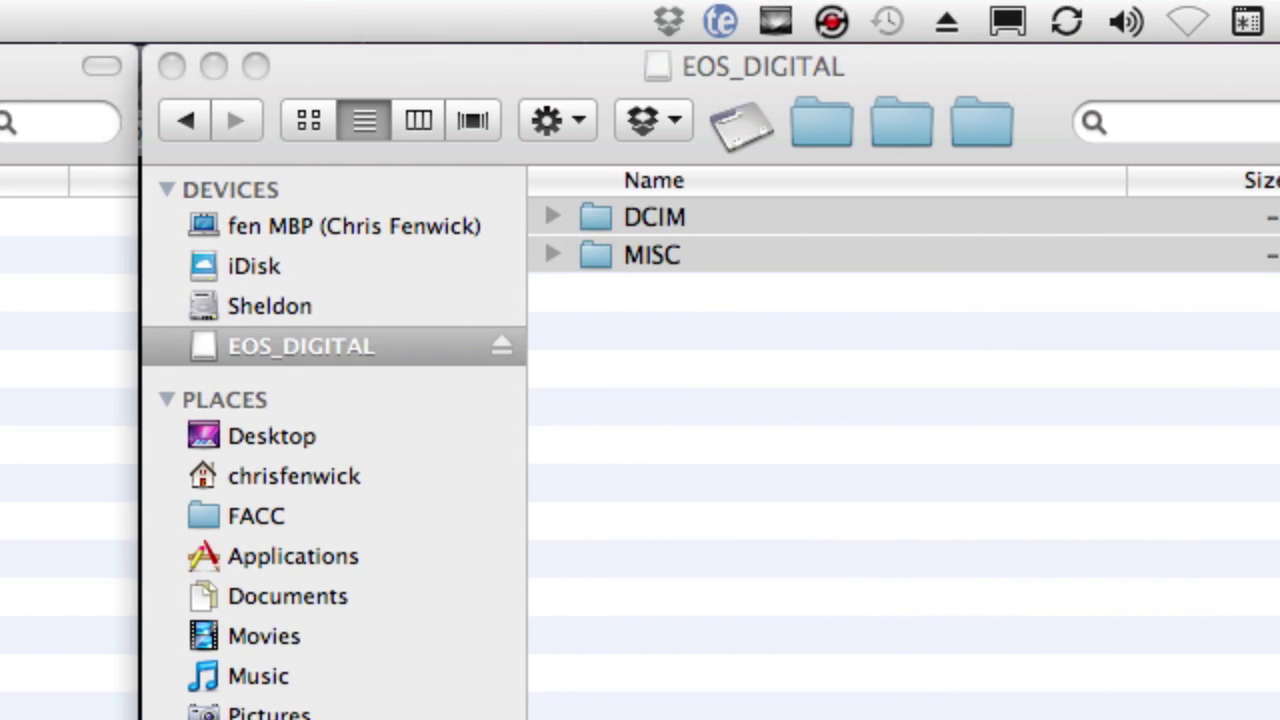
# Eject the EOS_DIGITAL card and go back up from Card 1 to the MEDIA folder.
pyautogui.click(447, 385)
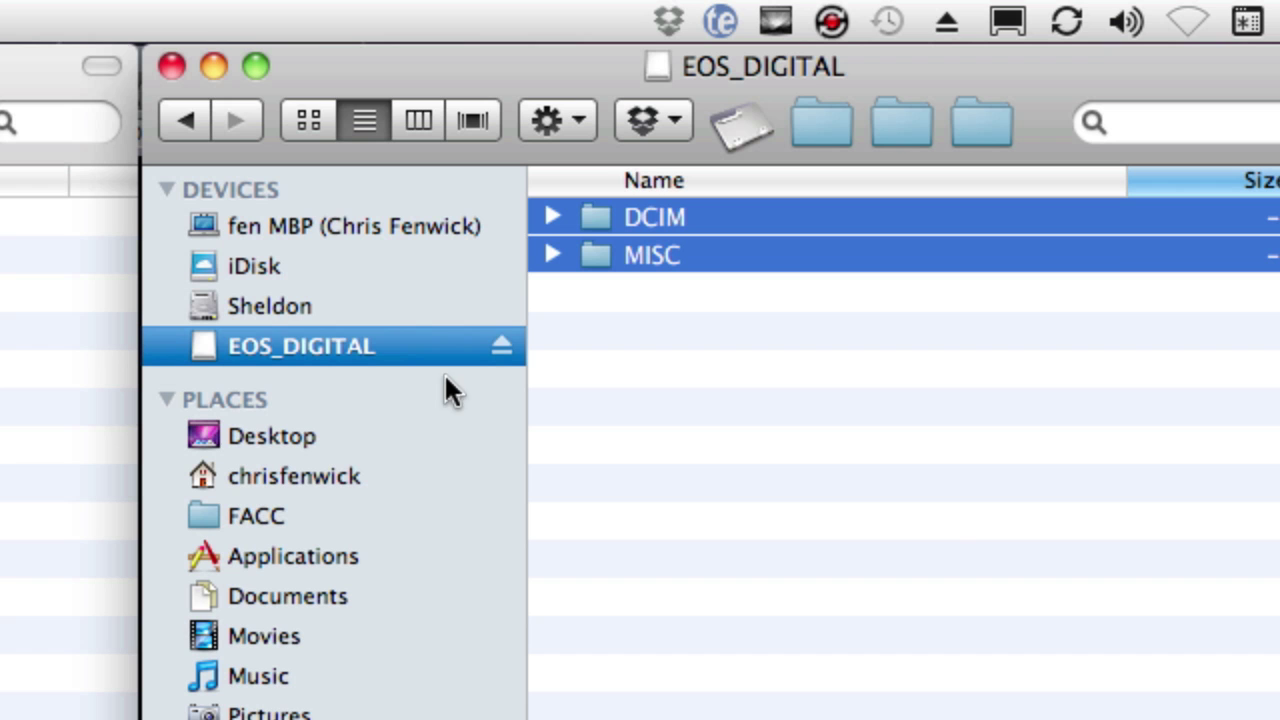
pyautogui.click(500, 346)
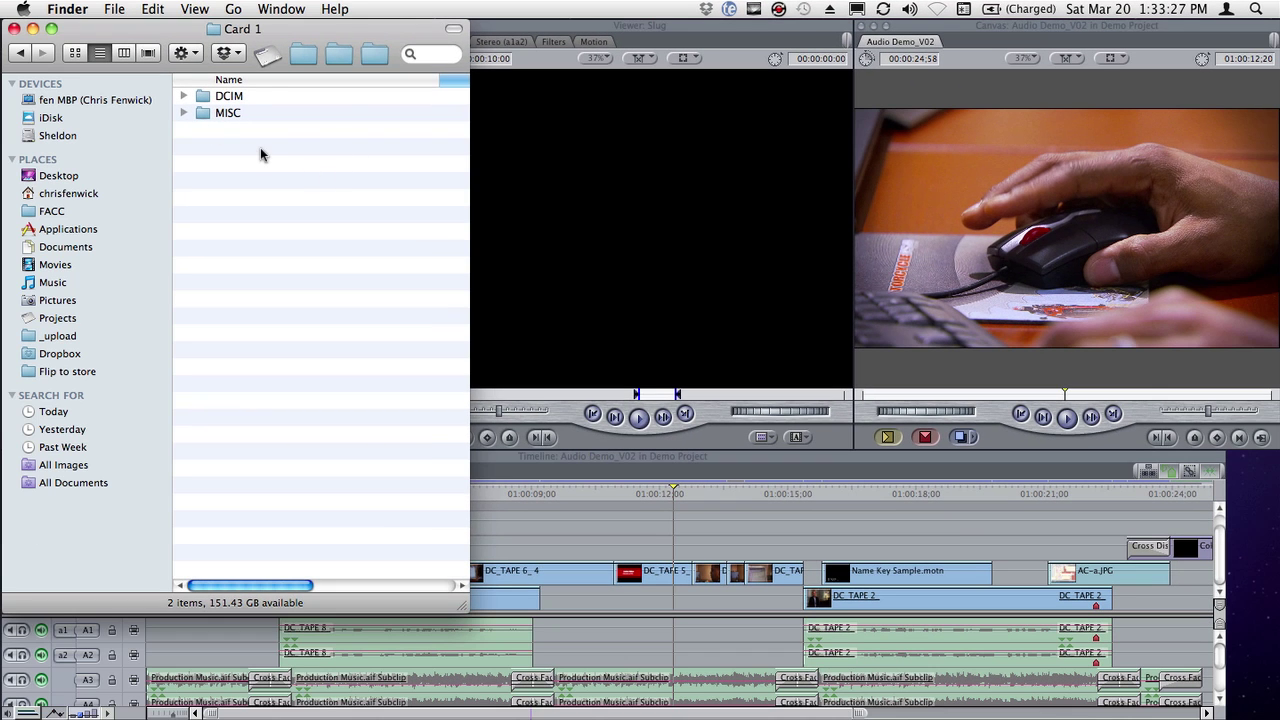
pyautogui.press('super+Up')
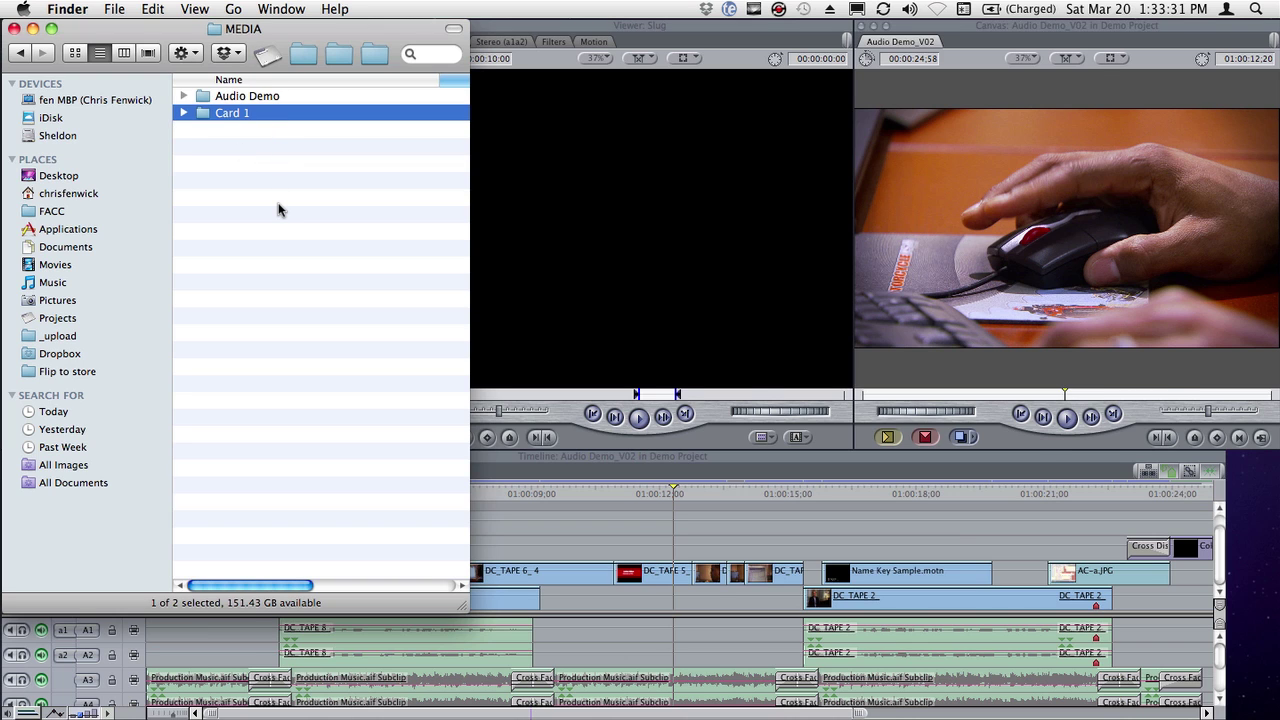
# Switch to Final Cut Pro and create a bin named Card 1 inside Bin 03 Media.
pyautogui.press('super+Tab')
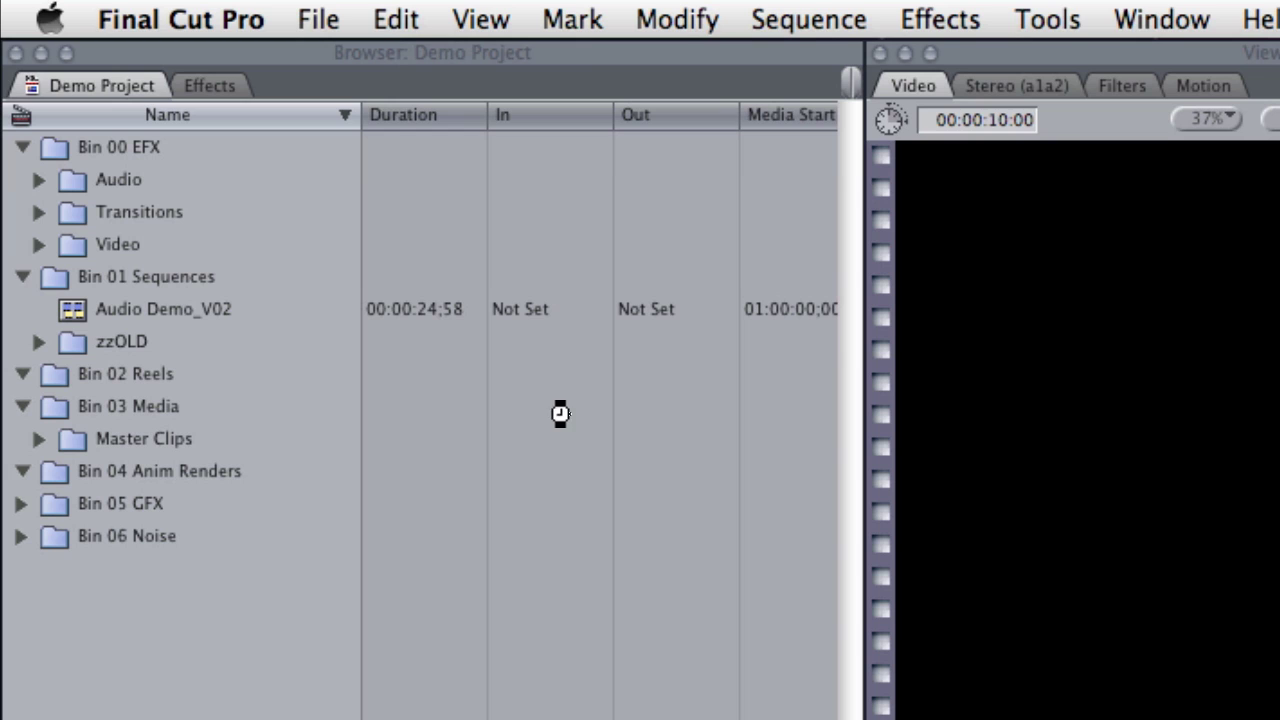
pyautogui.click(180, 378)
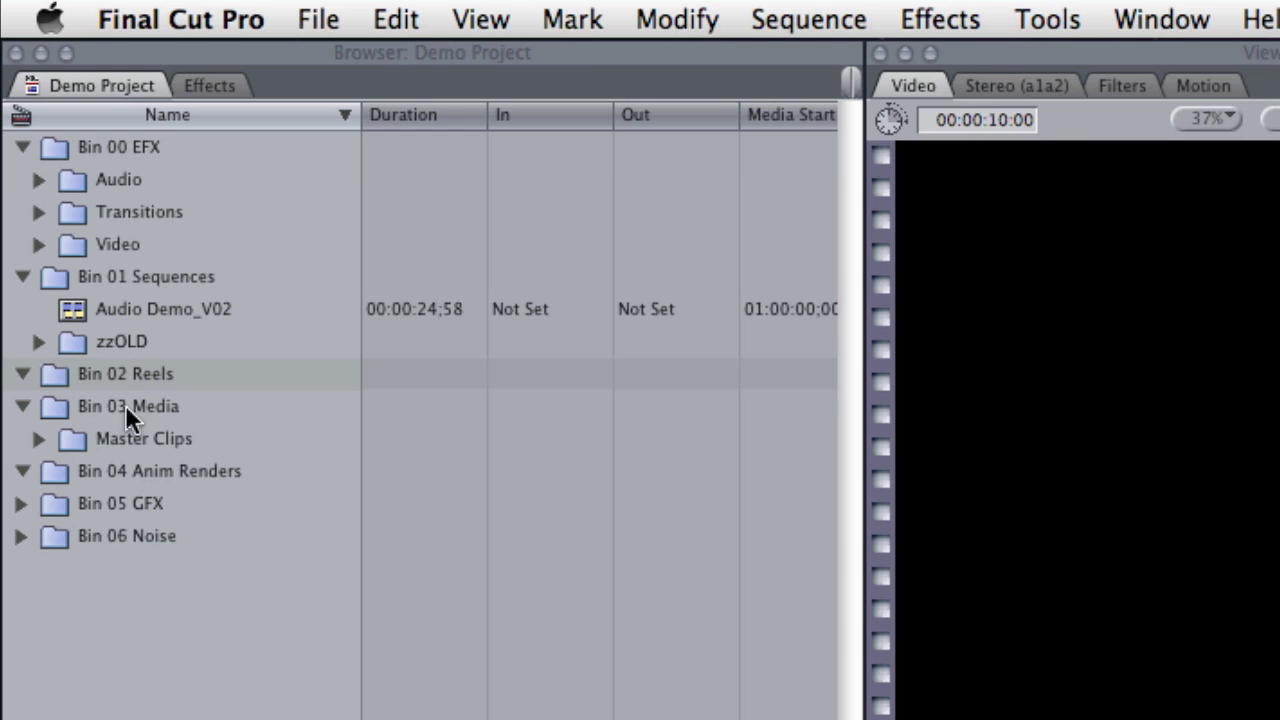
pyautogui.rightClick(50, 407)
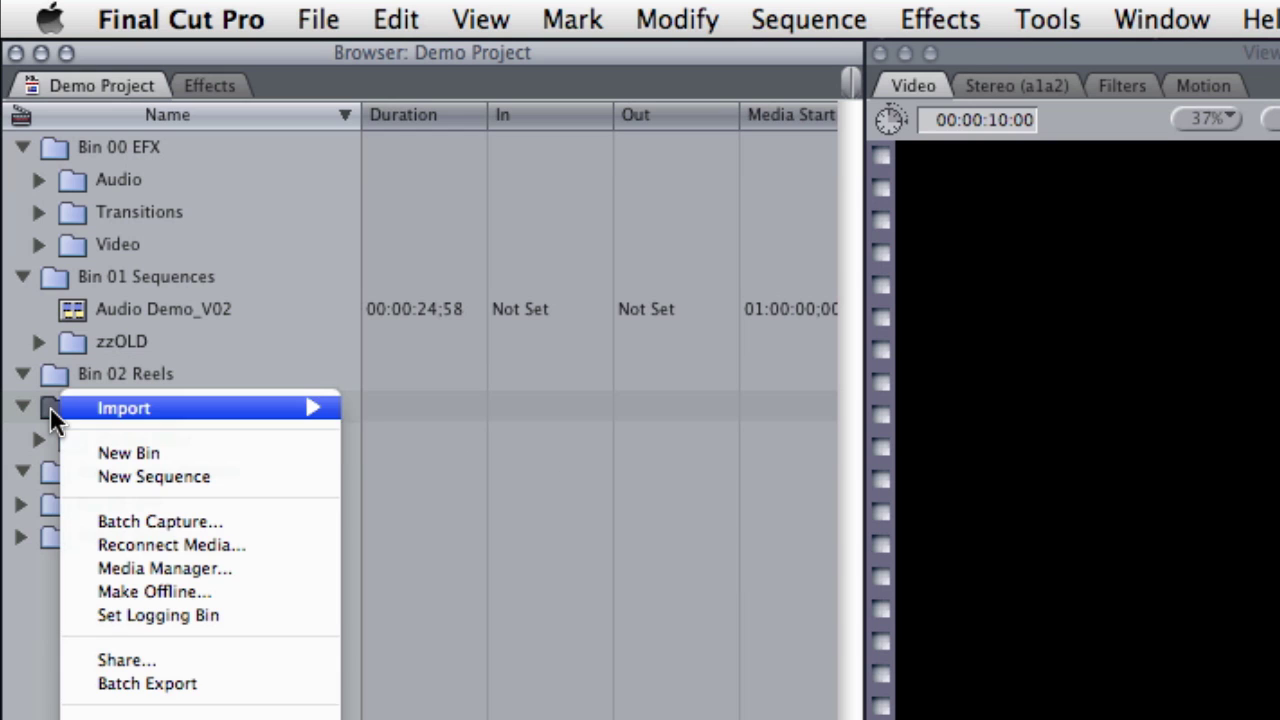
pyautogui.click(113, 448)
pyautogui.write('CArd')
pyautogui.press('BackSpace')
pyautogui.press('BackSpace')
pyautogui.press('BackSpace')
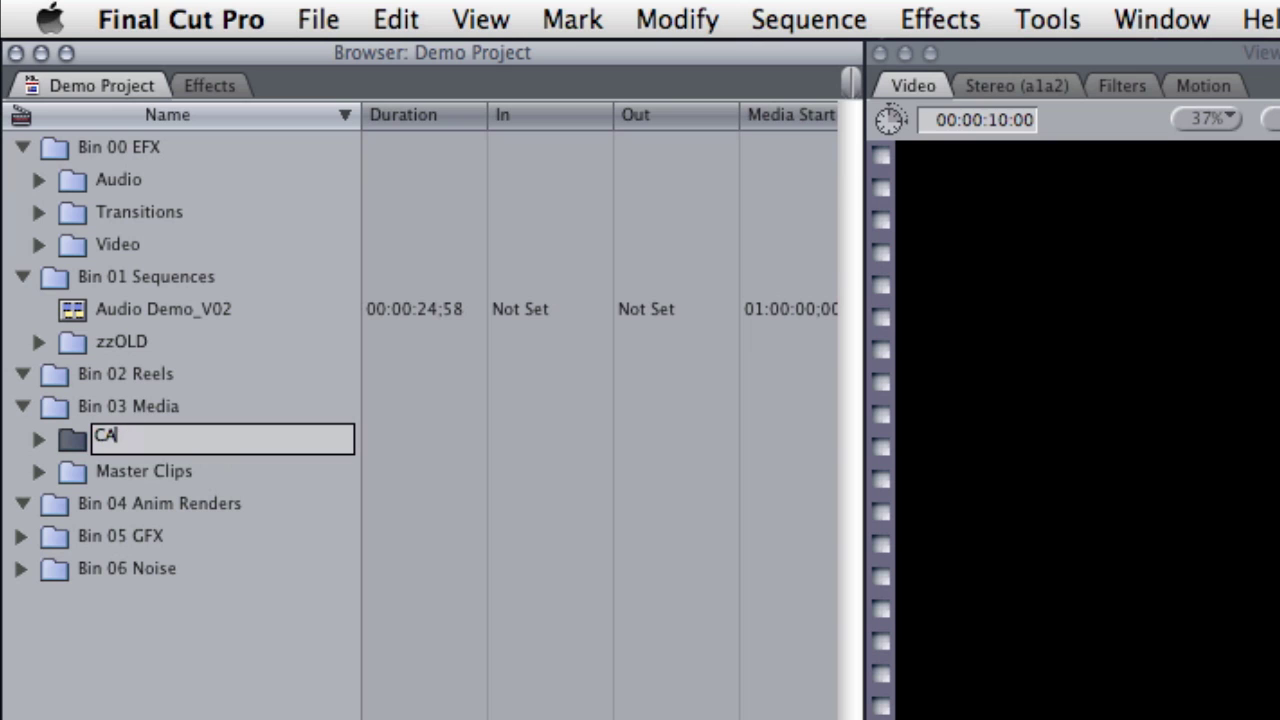
pyautogui.write('ard 1')
pyautogui.press('Return')
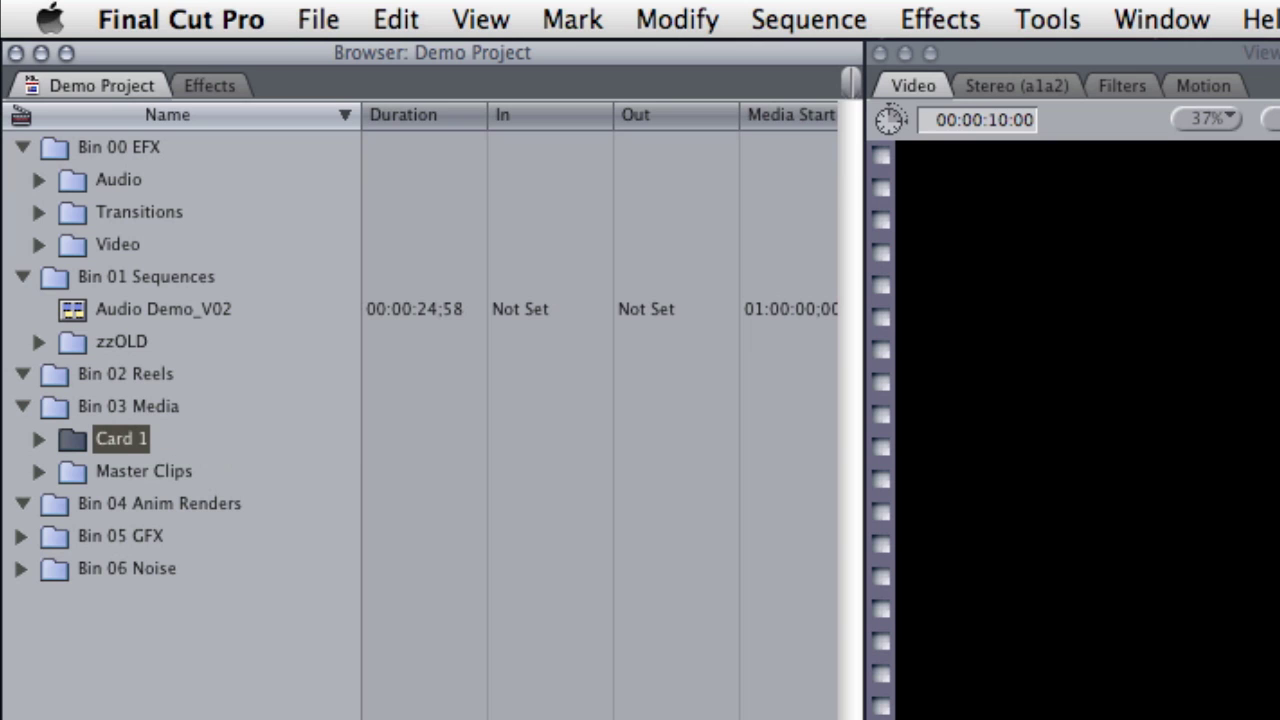
# Set the Card 1 bin as the logging bin and open the Log and Transfer window.
pyautogui.rightClick(86, 438)
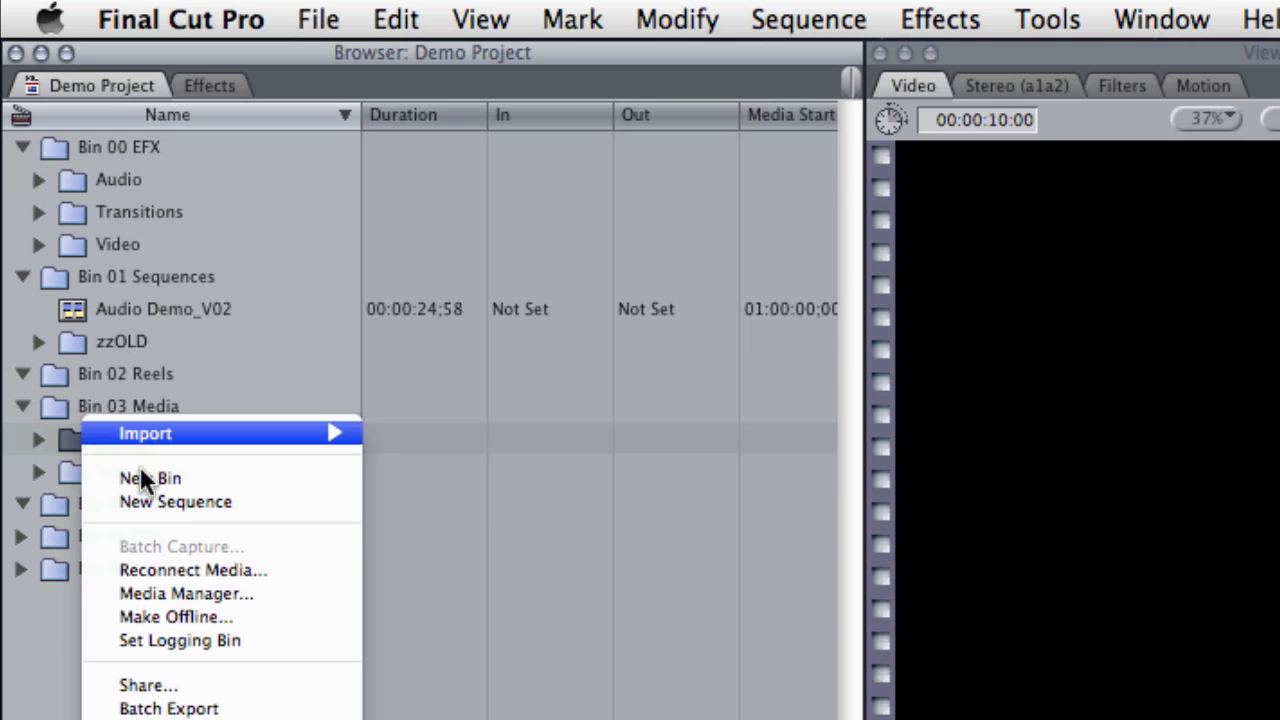
pyautogui.click(188, 640)
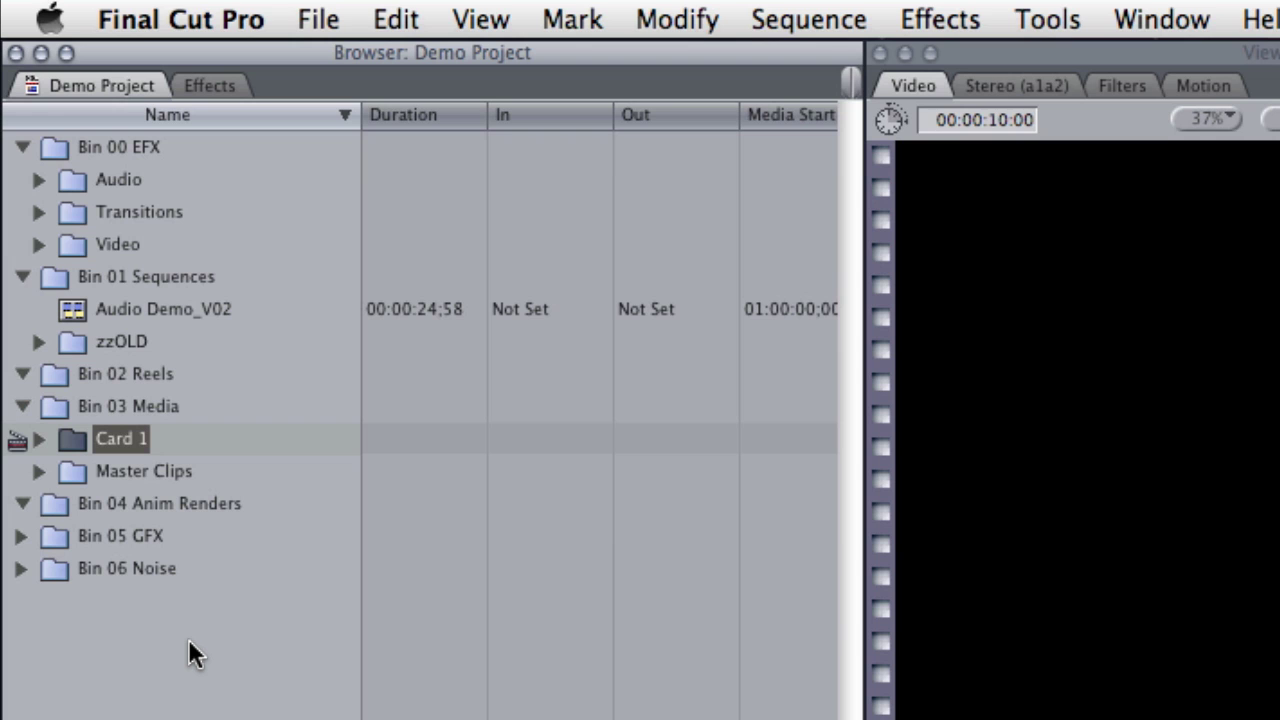
pyautogui.press('super+shift+8')
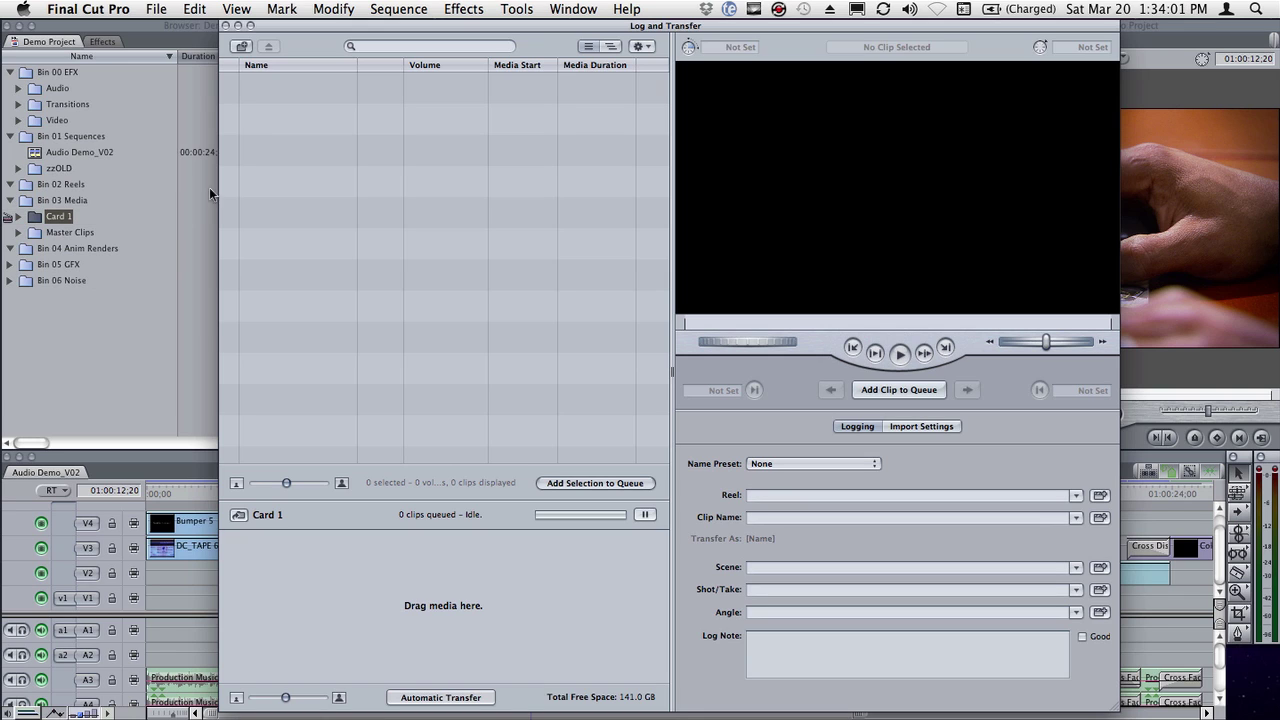
# Add the Card 1 folder from Projects/100202 Demo Project/MEDIA as a source volume in Log and Transfer.
pyautogui.click(244, 50)
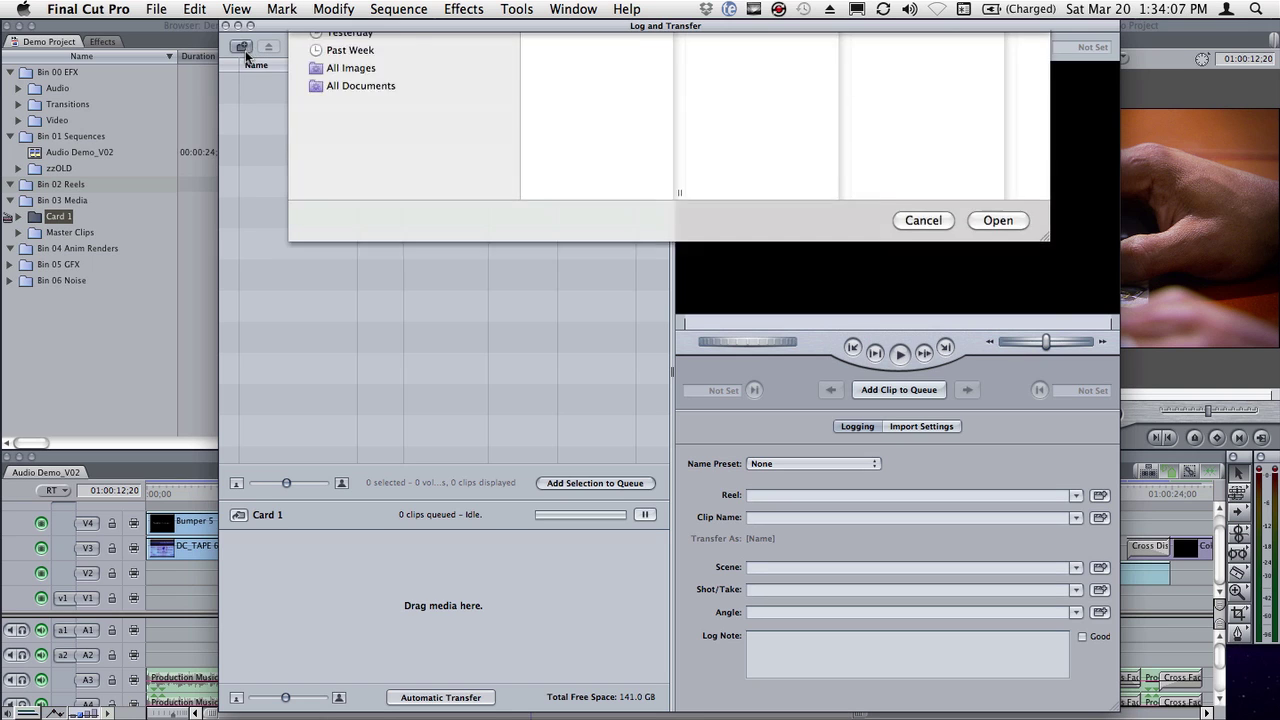
pyautogui.click(362, 313)
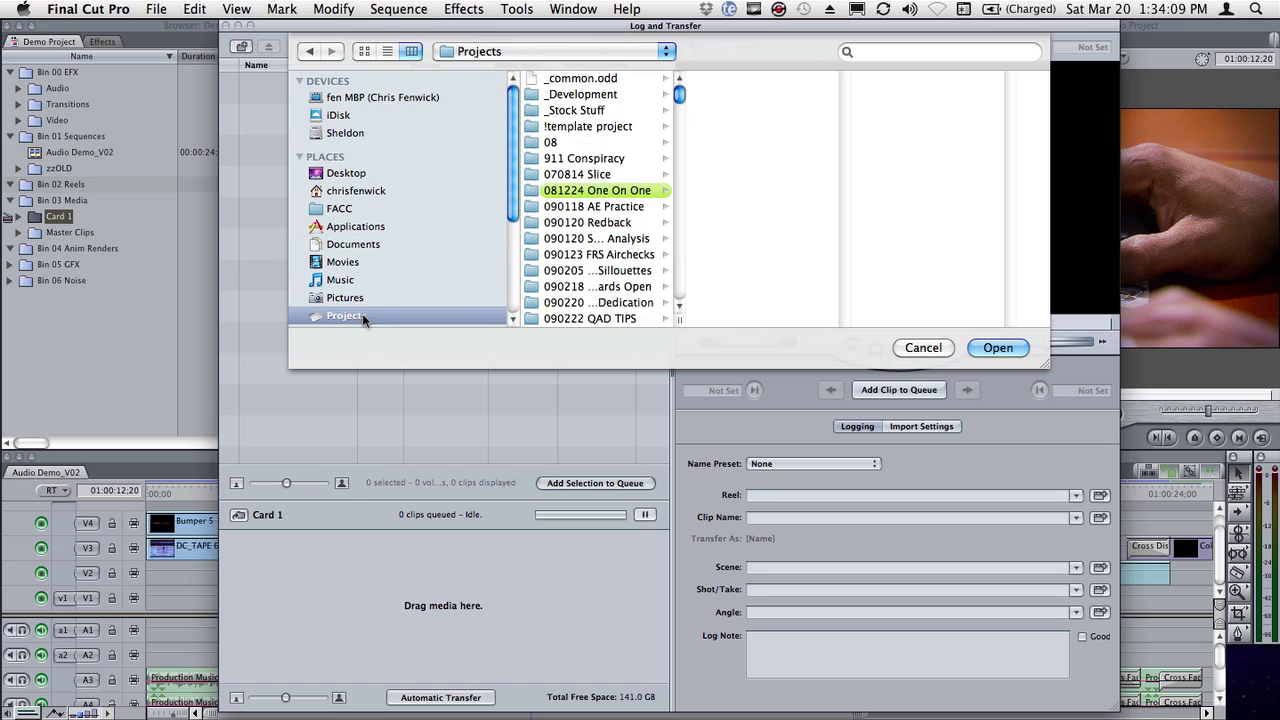
pyautogui.scroll(-15, 608, 210)
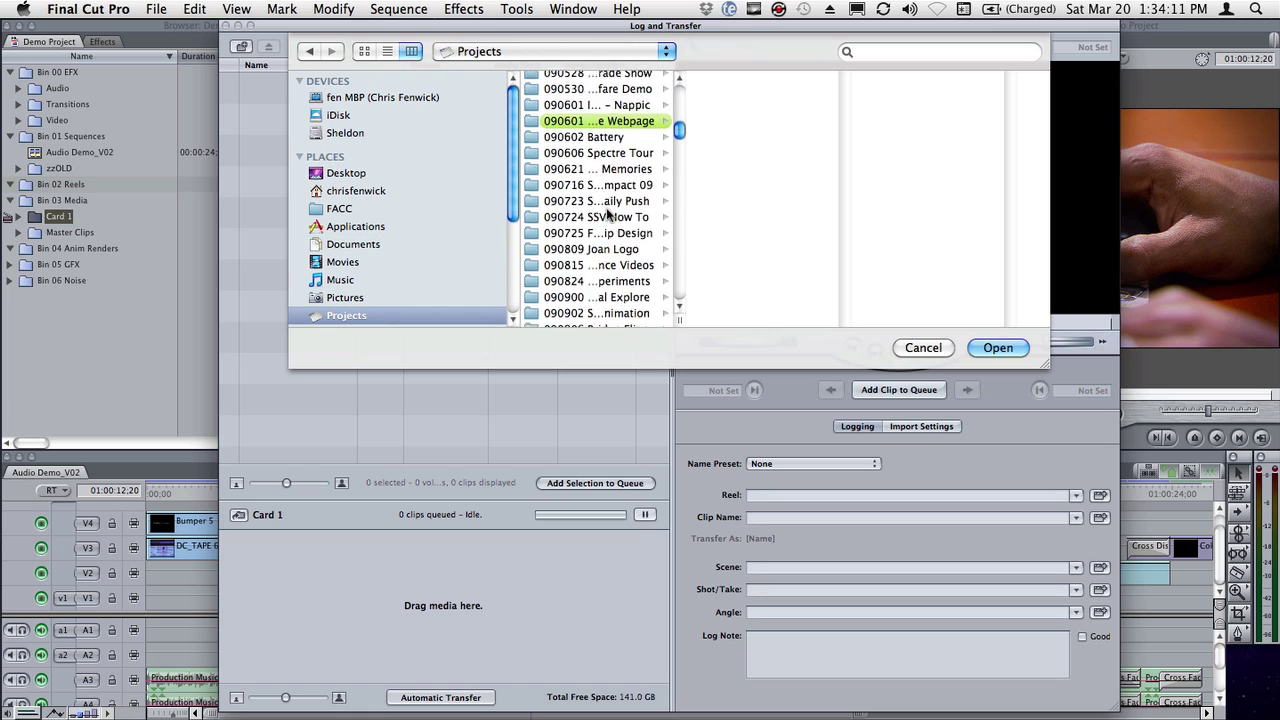
pyautogui.scroll(-3, 605, 215)
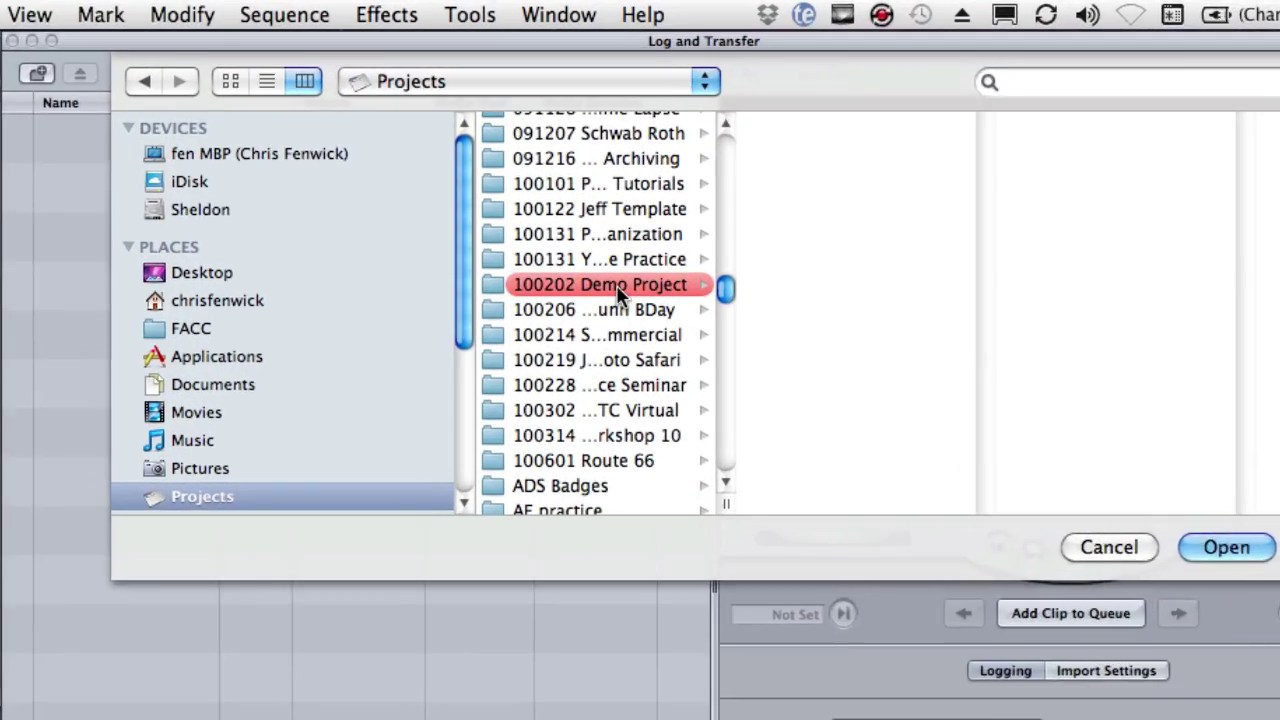
pyautogui.click(628, 175)
pyautogui.click(985, 428)
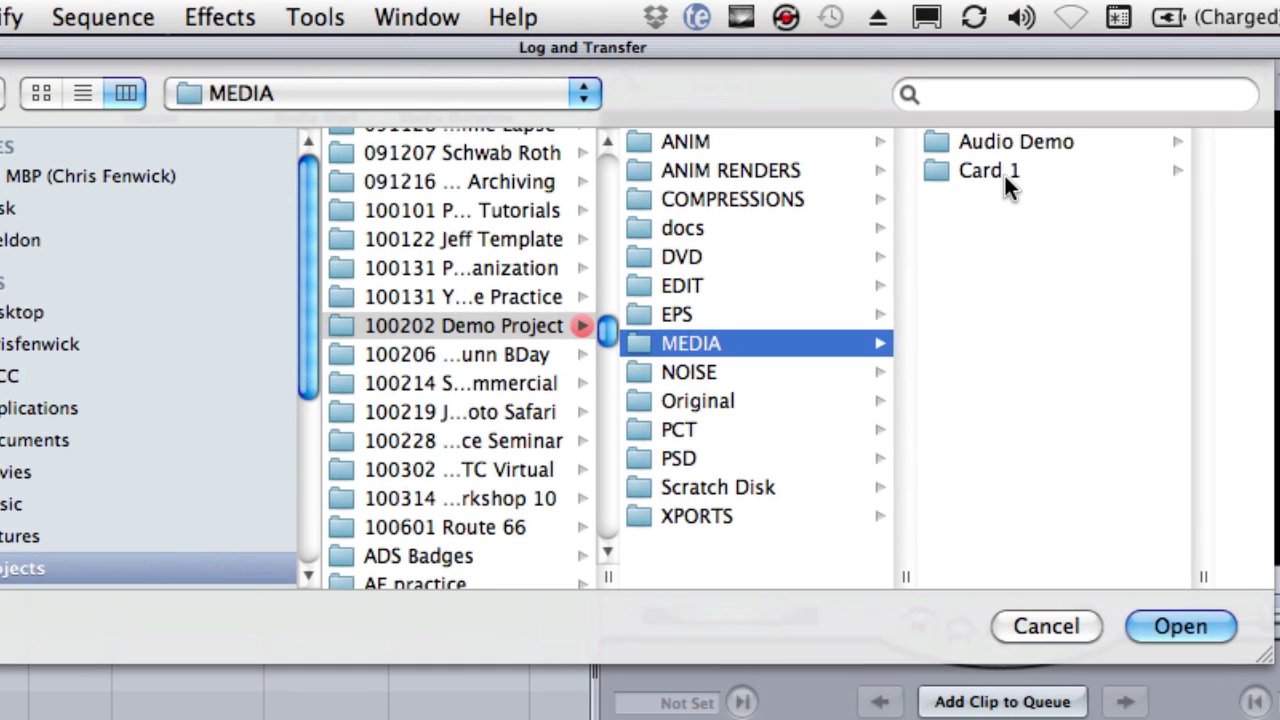
pyautogui.click(1004, 173)
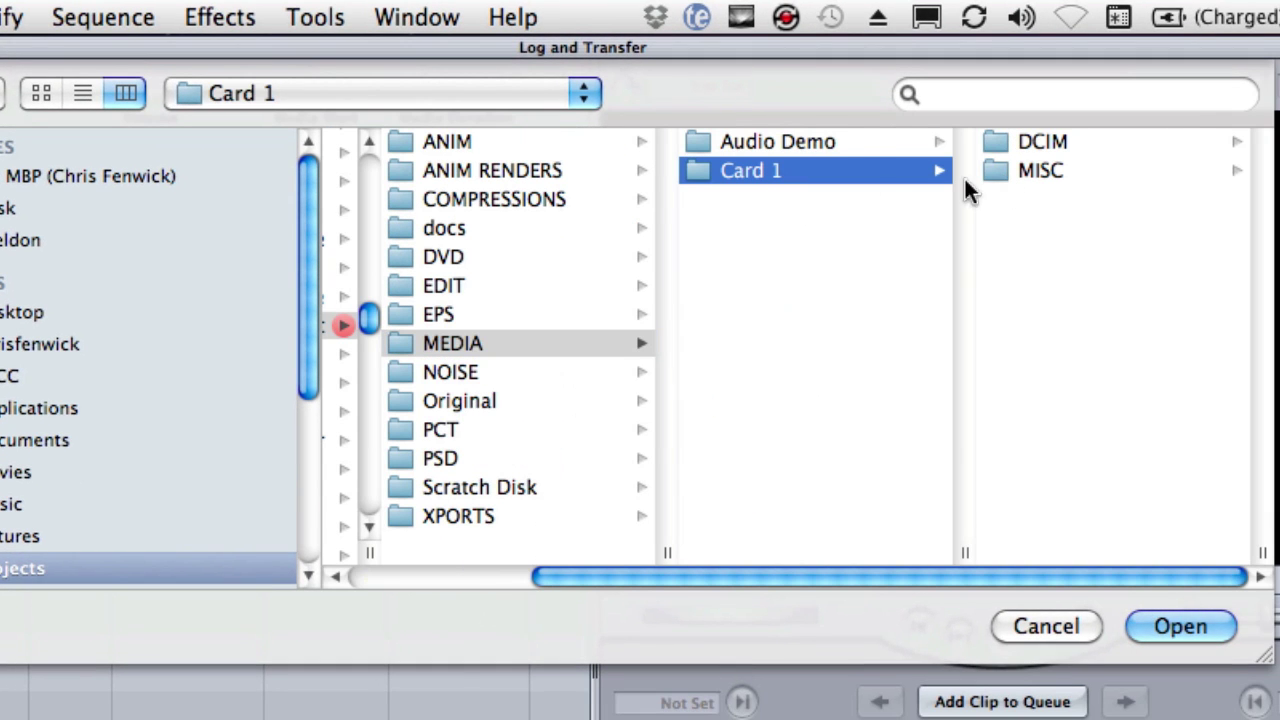
pyautogui.click(1205, 628)
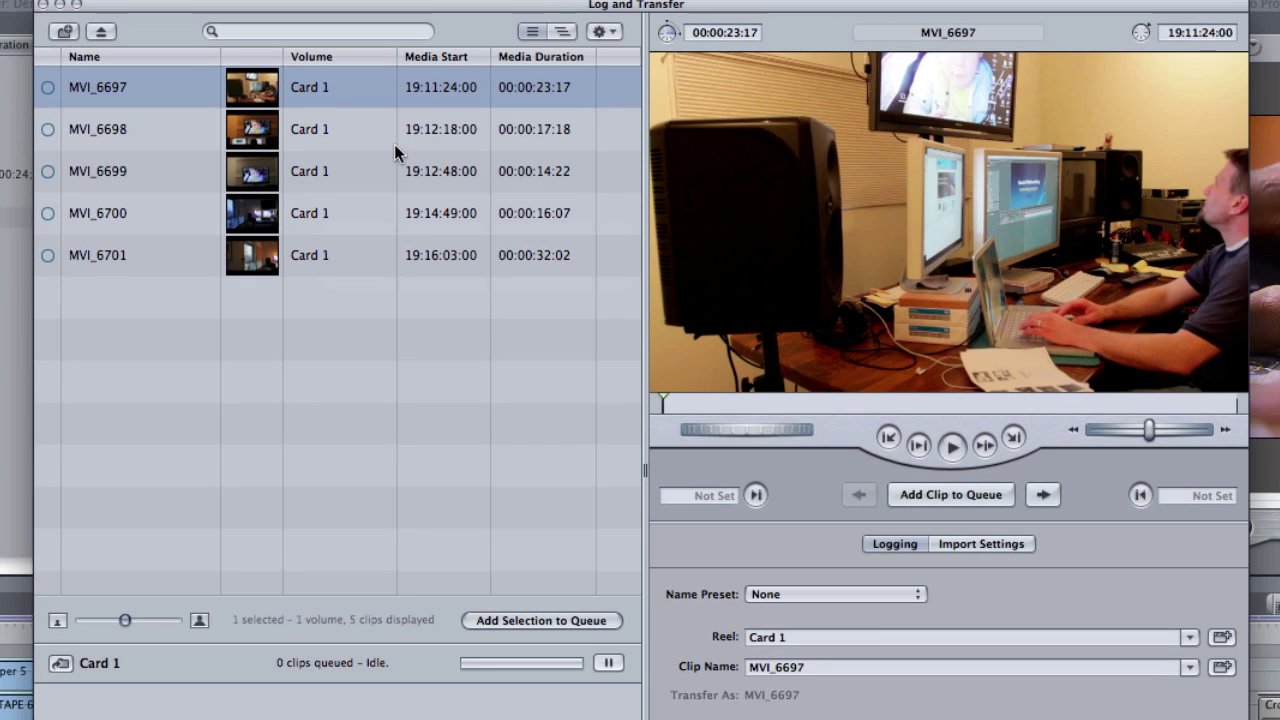
# Preview the card's clips one after another down to MVI_6701 and scrub through that last clip.
pyautogui.press('Down')
pyautogui.press('Down')
pyautogui.press('Down')
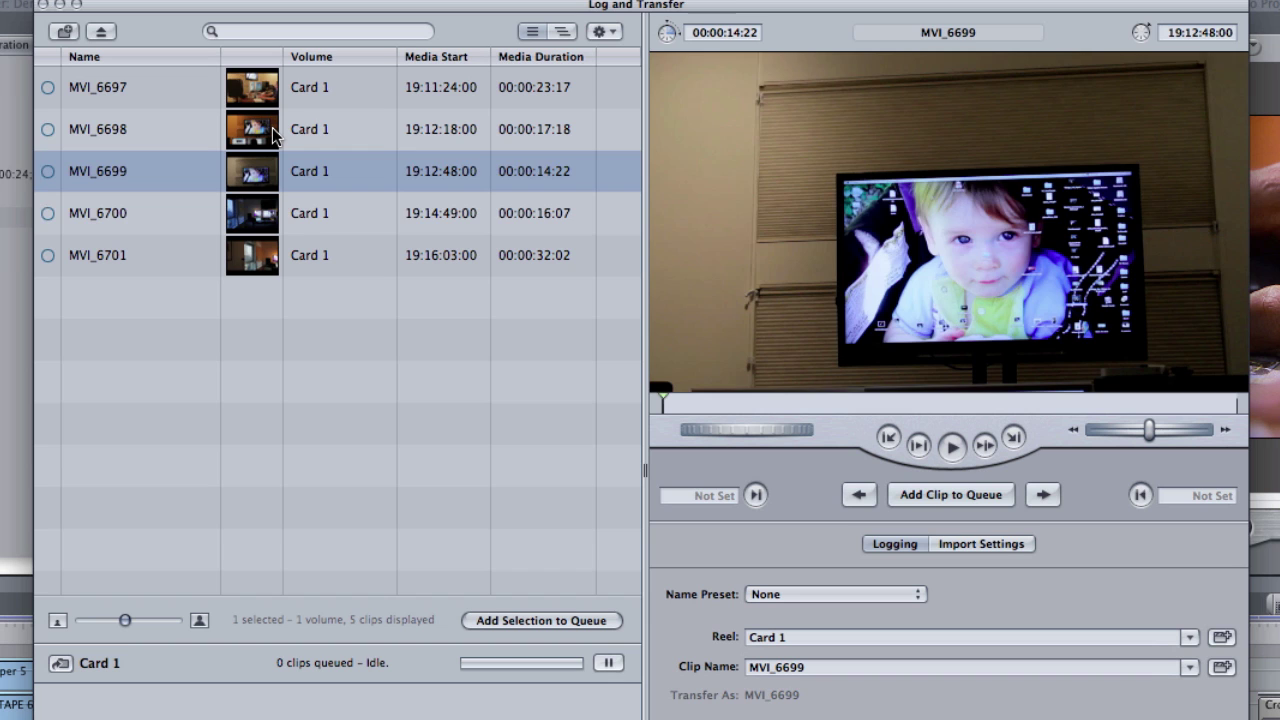
pyautogui.press('Down')
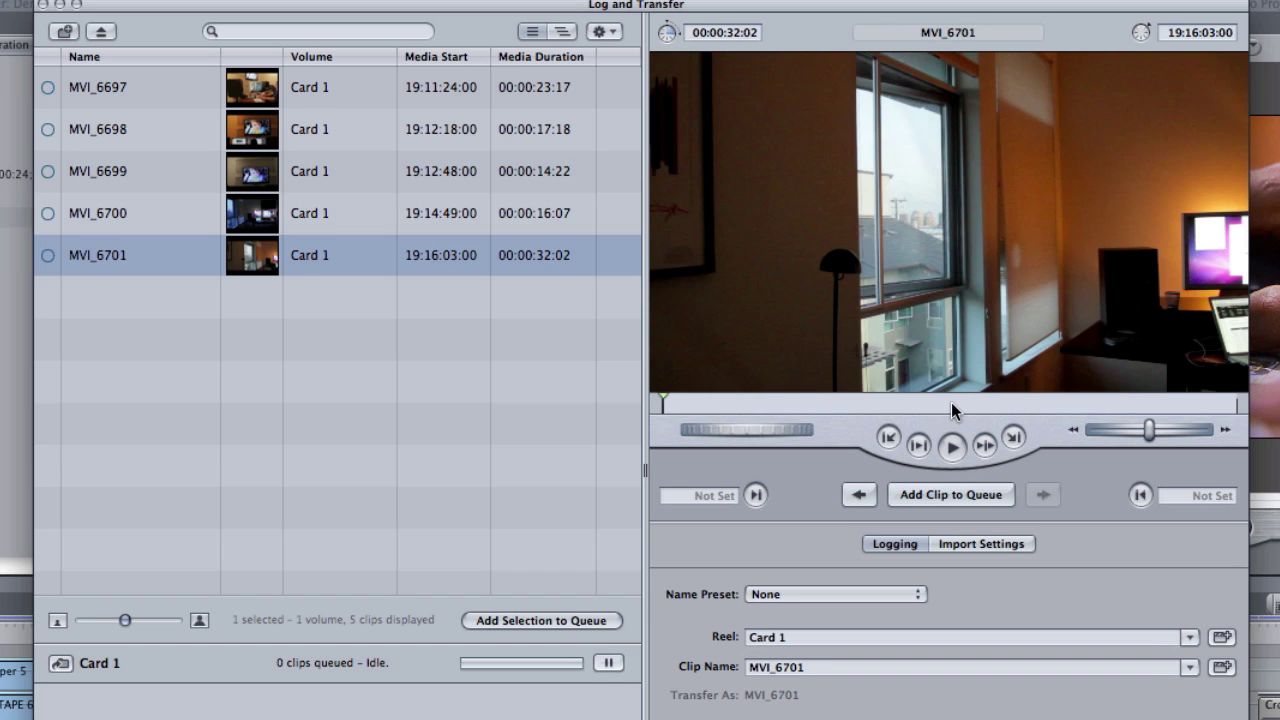
pyautogui.moveTo(933, 405); pyautogui.dragTo(1013, 412)
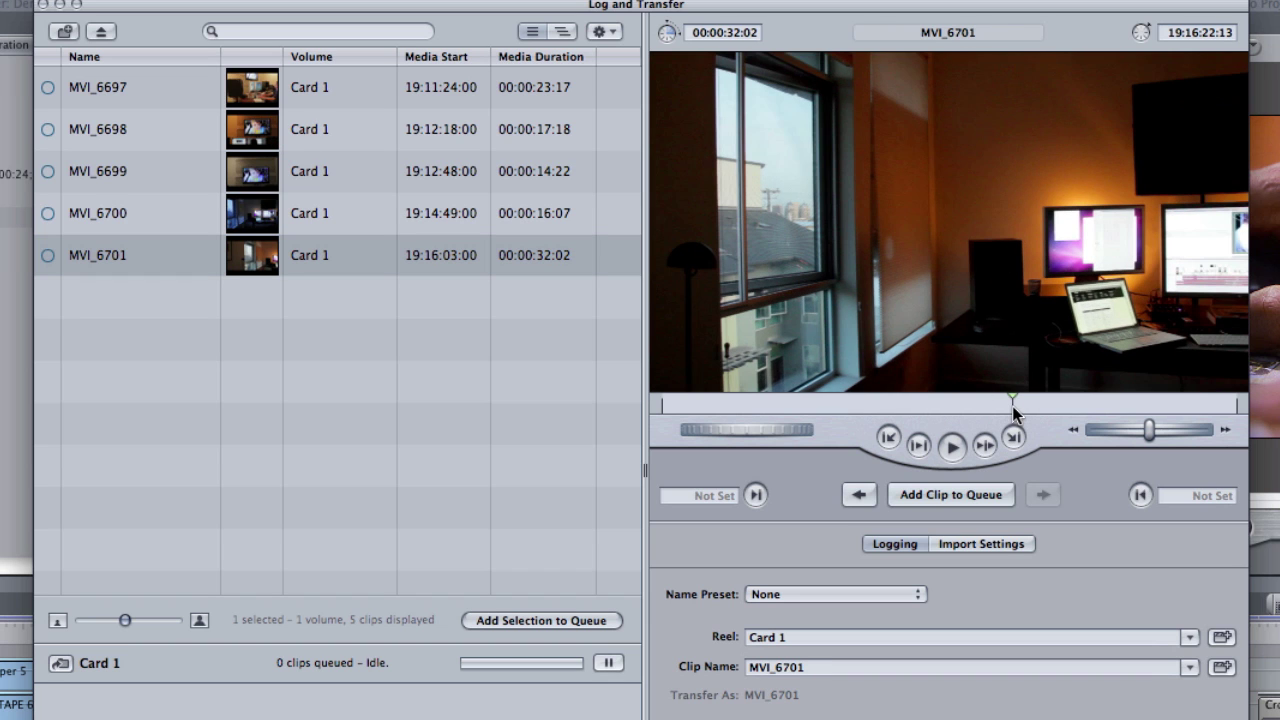
pyautogui.click(1100, 406)
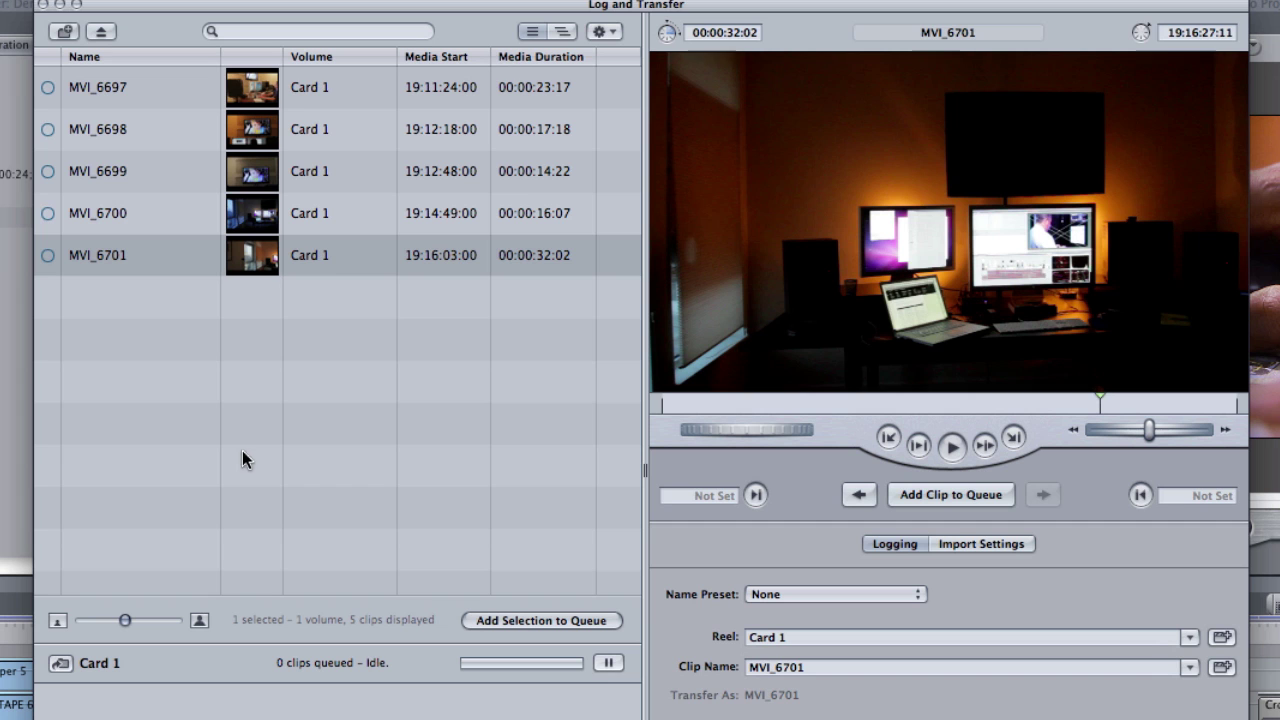
# Select all clips from Card 1 and open the Import Preferences.
pyautogui.click(338, 442)
pyautogui.press('super+a')
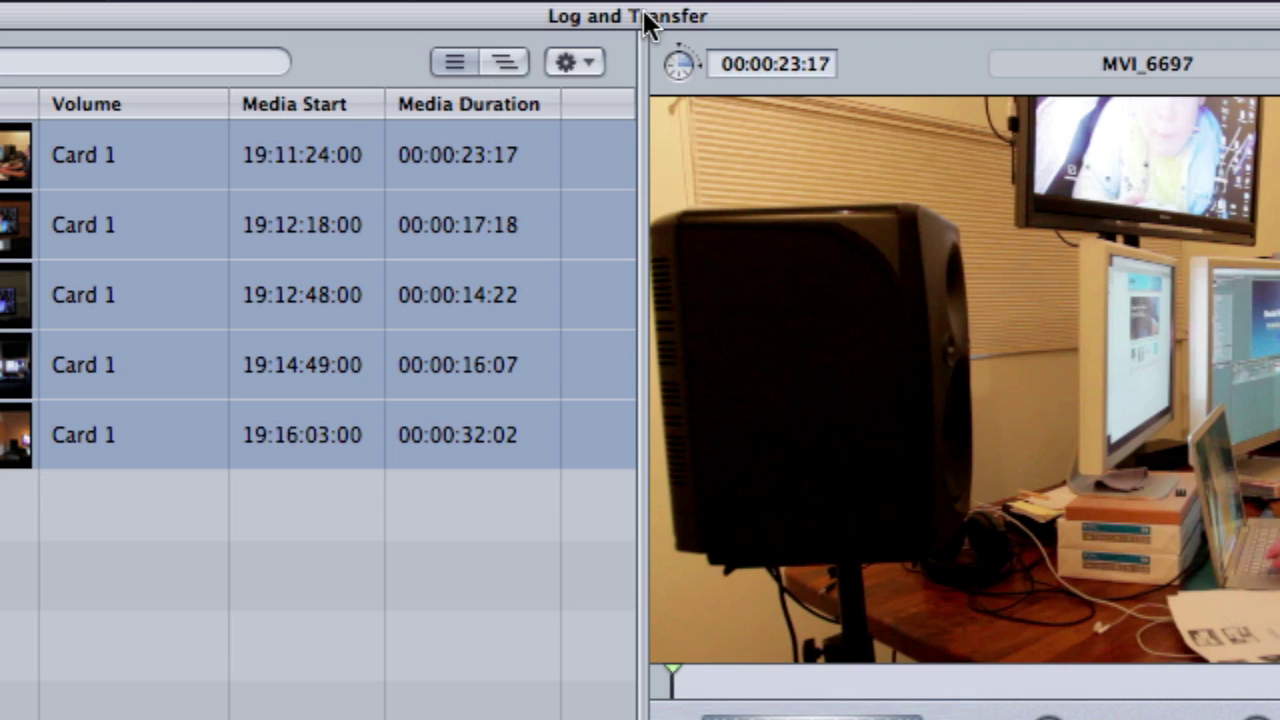
pyautogui.click(579, 61)
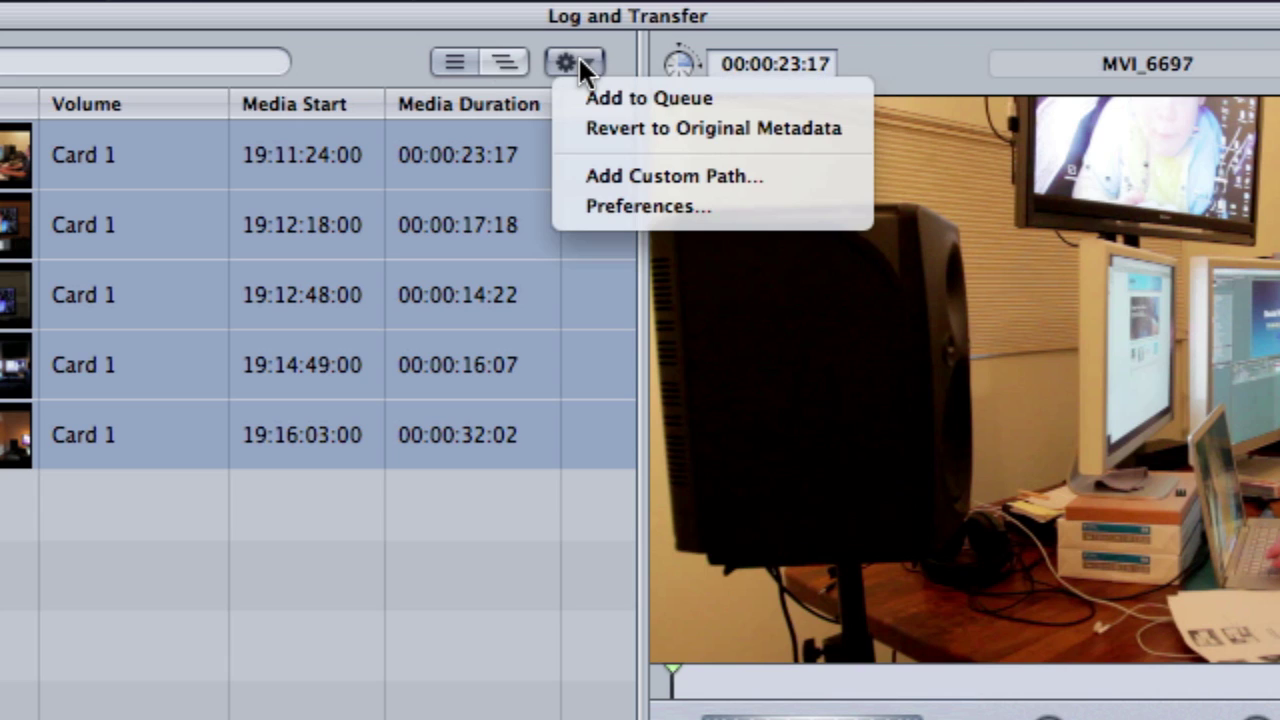
pyautogui.click(663, 205)
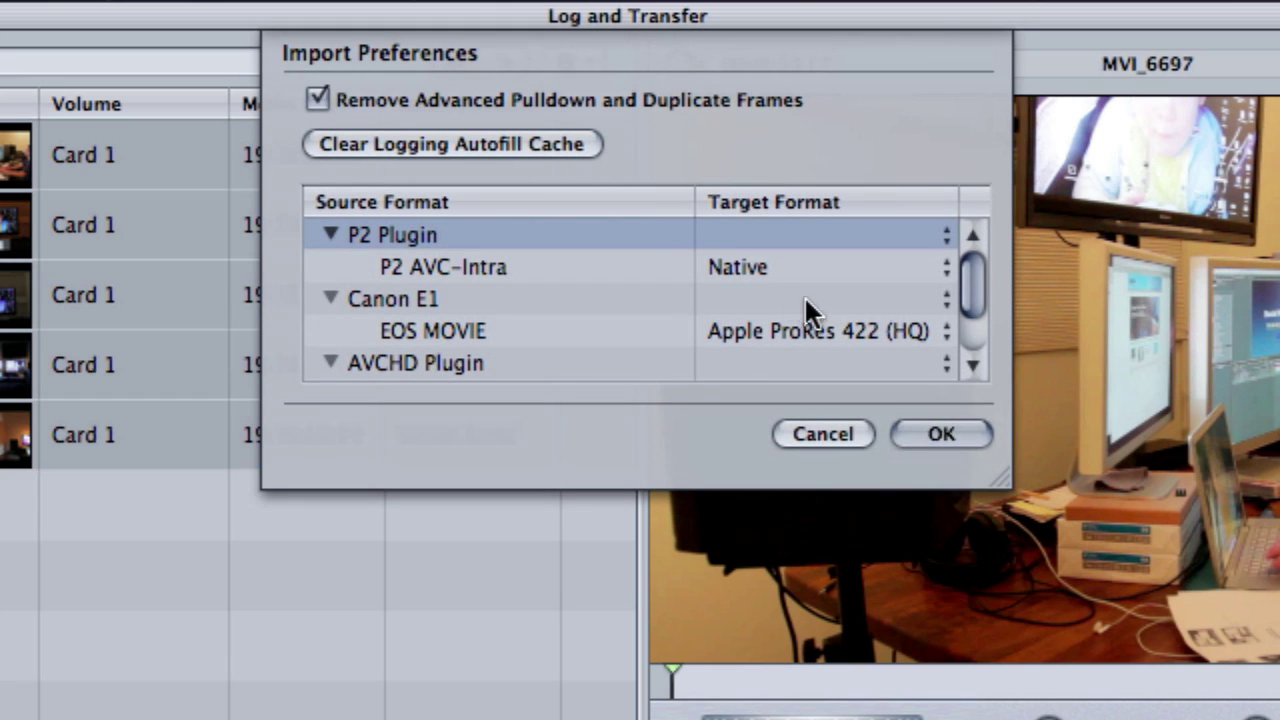
# Check which target formats are offered for Canon E1 EOS MOVIE and for P2 AVC-Intra, keeping the current choices.
pyautogui.click(808, 330)
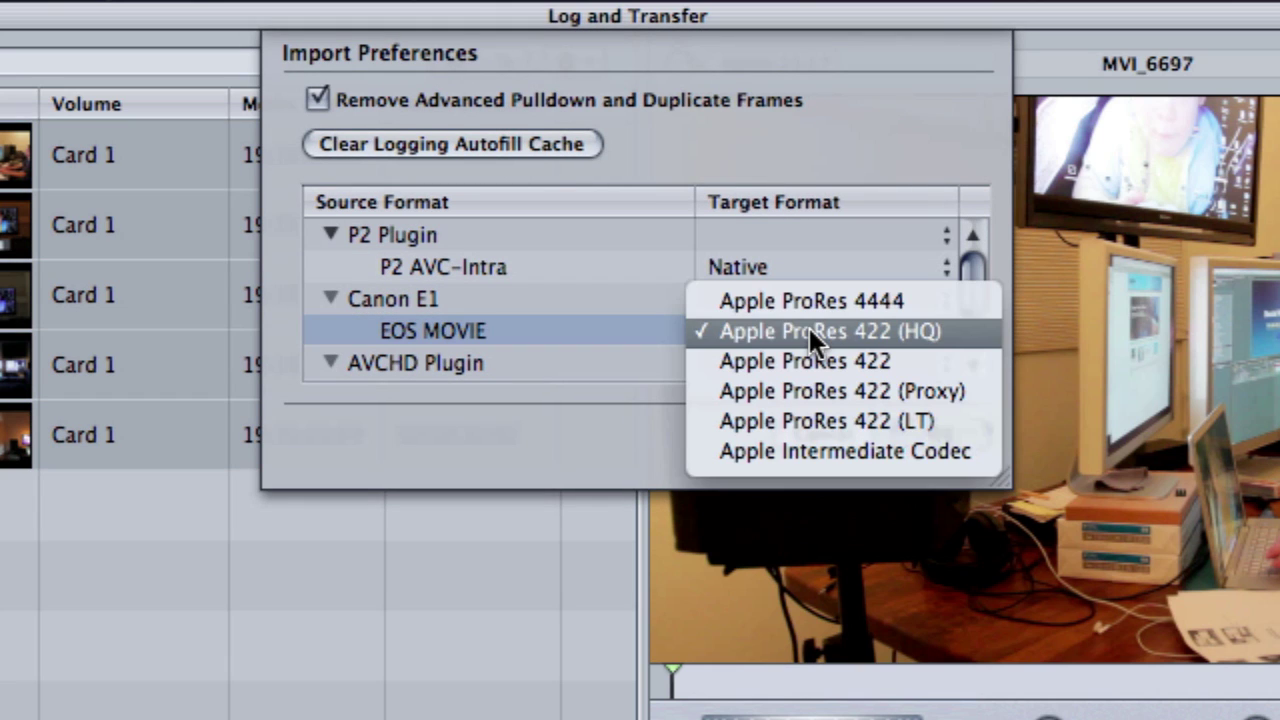
pyautogui.click(808, 238)
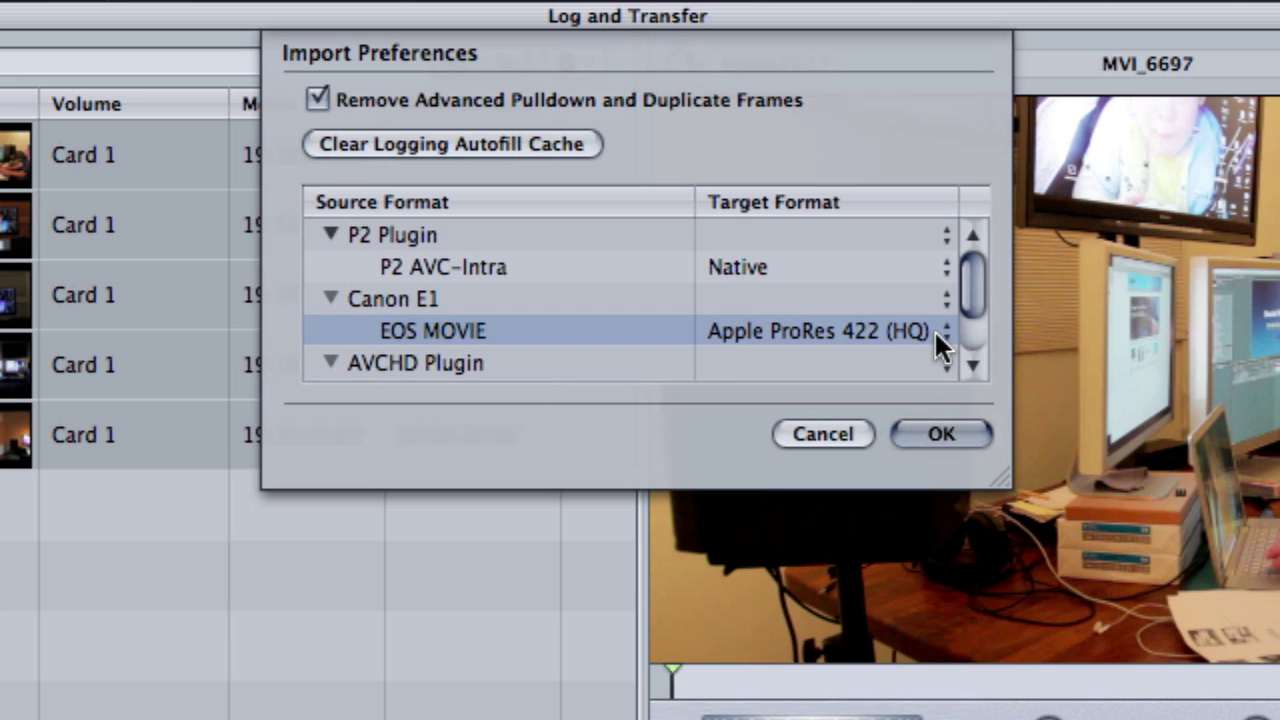
pyautogui.click(866, 268)
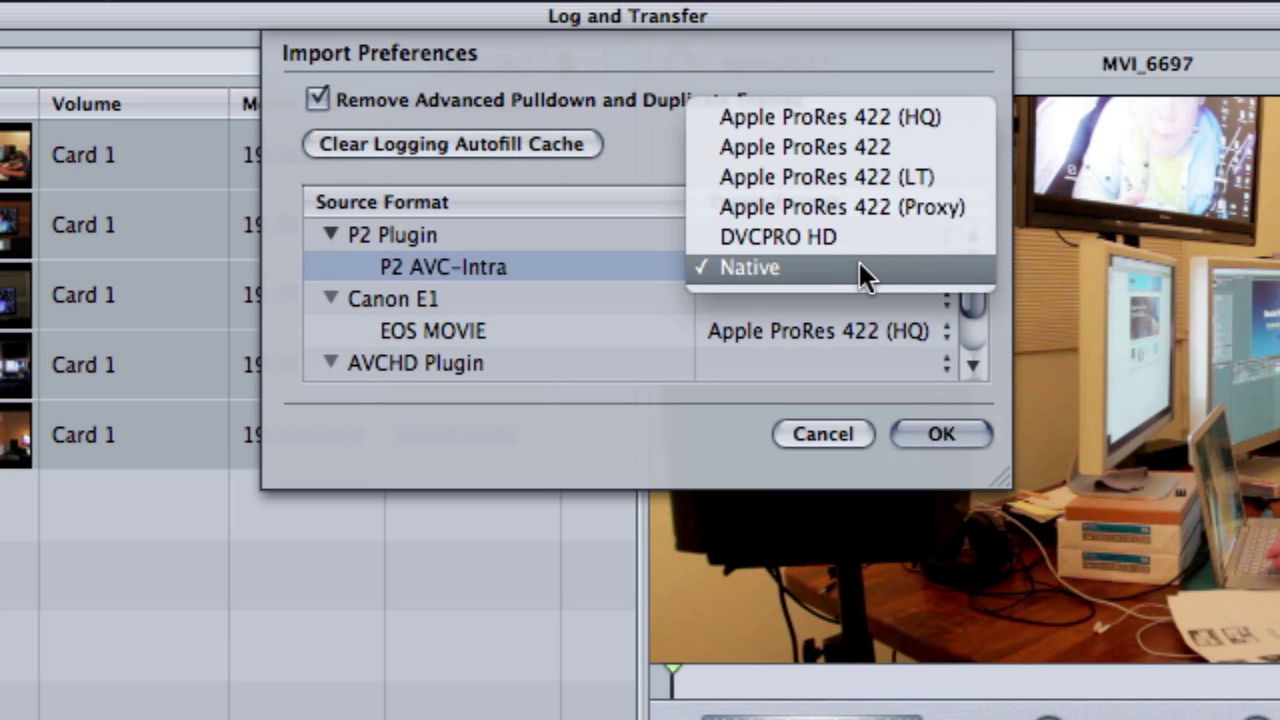
pyautogui.click(652, 268)
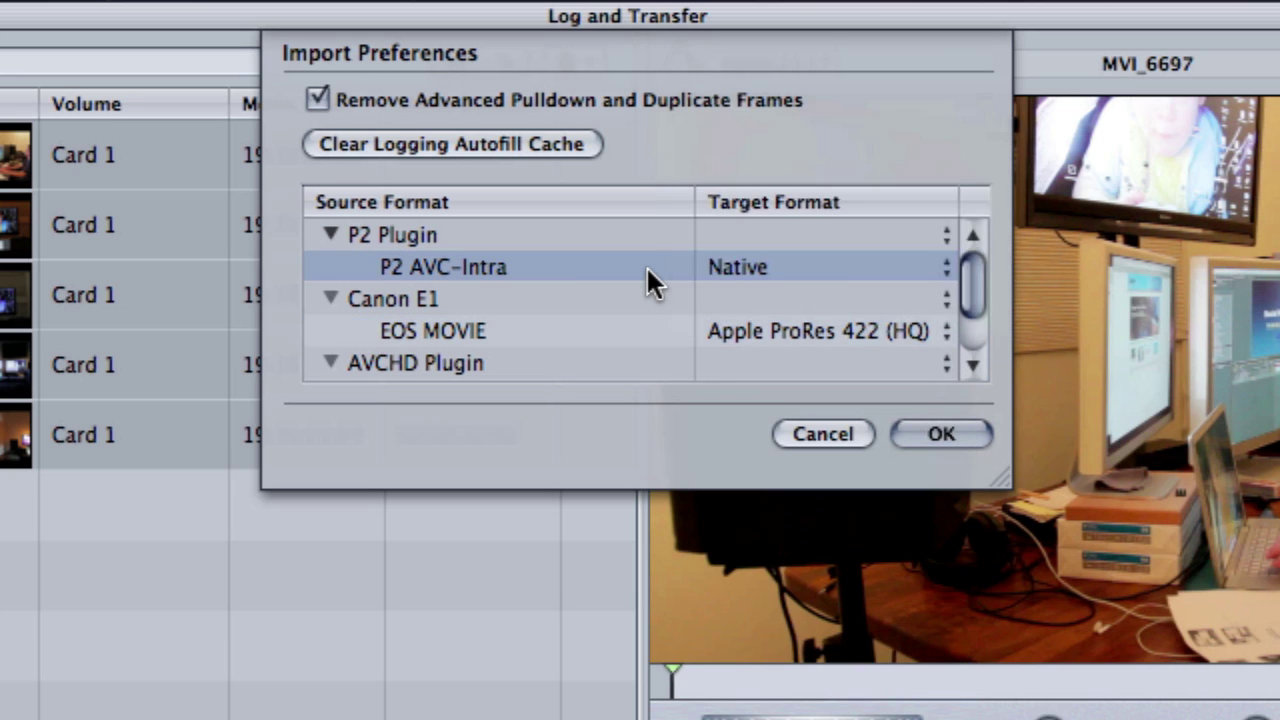
# Confirm Apple ProRes 422 (HQ) as the EOS MOVIE target format and add the selected Card 1 clips to the transfer queue.
pyautogui.click(800, 327)
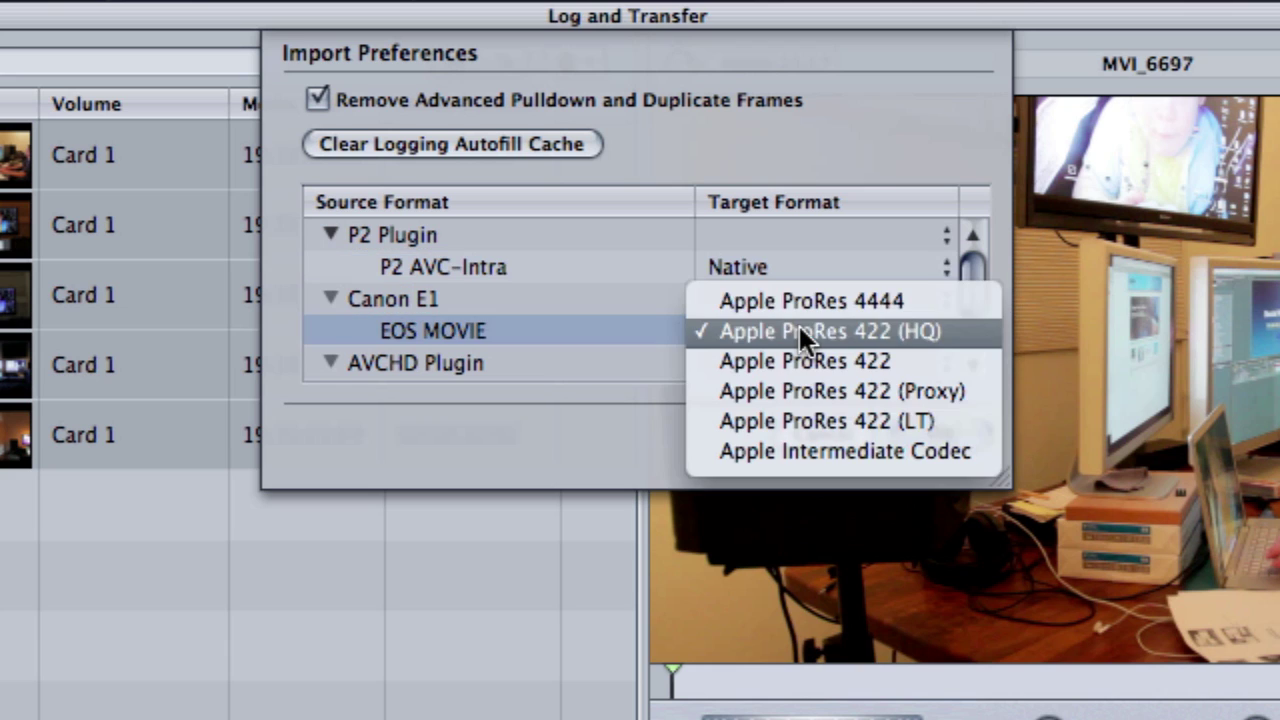
pyautogui.click(906, 335)
pyautogui.click(906, 335)
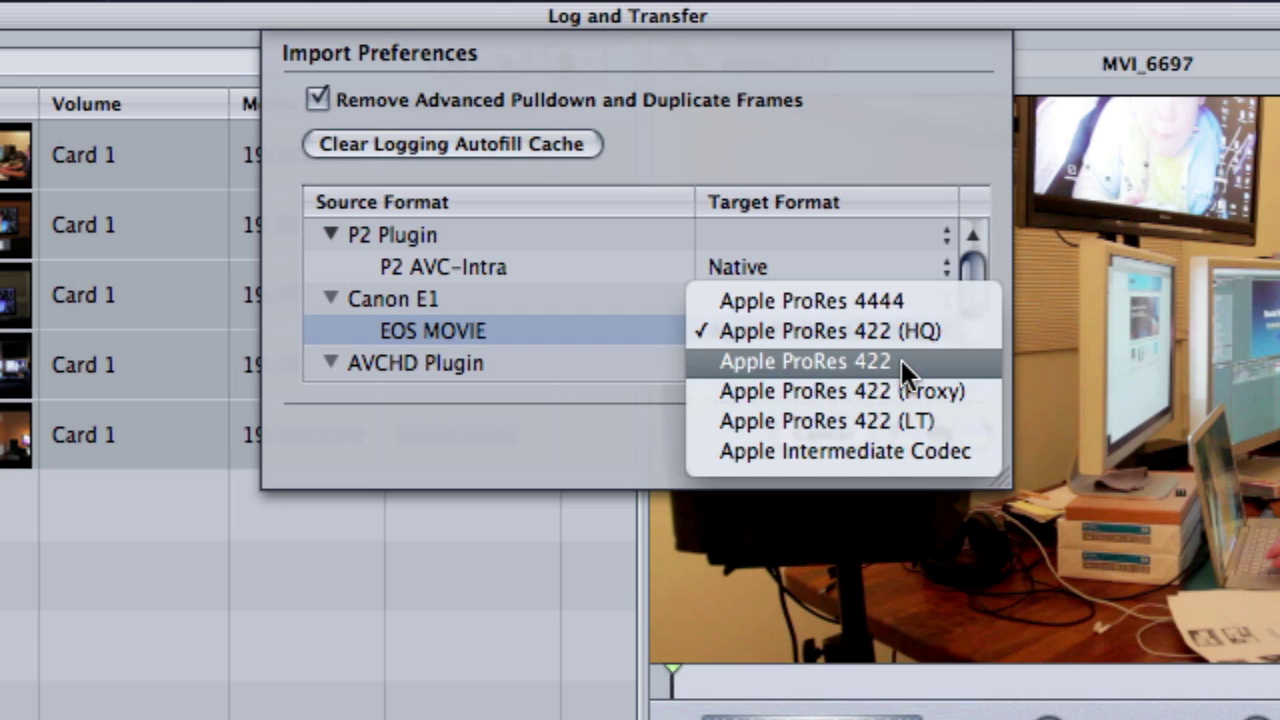
pyautogui.click(848, 335)
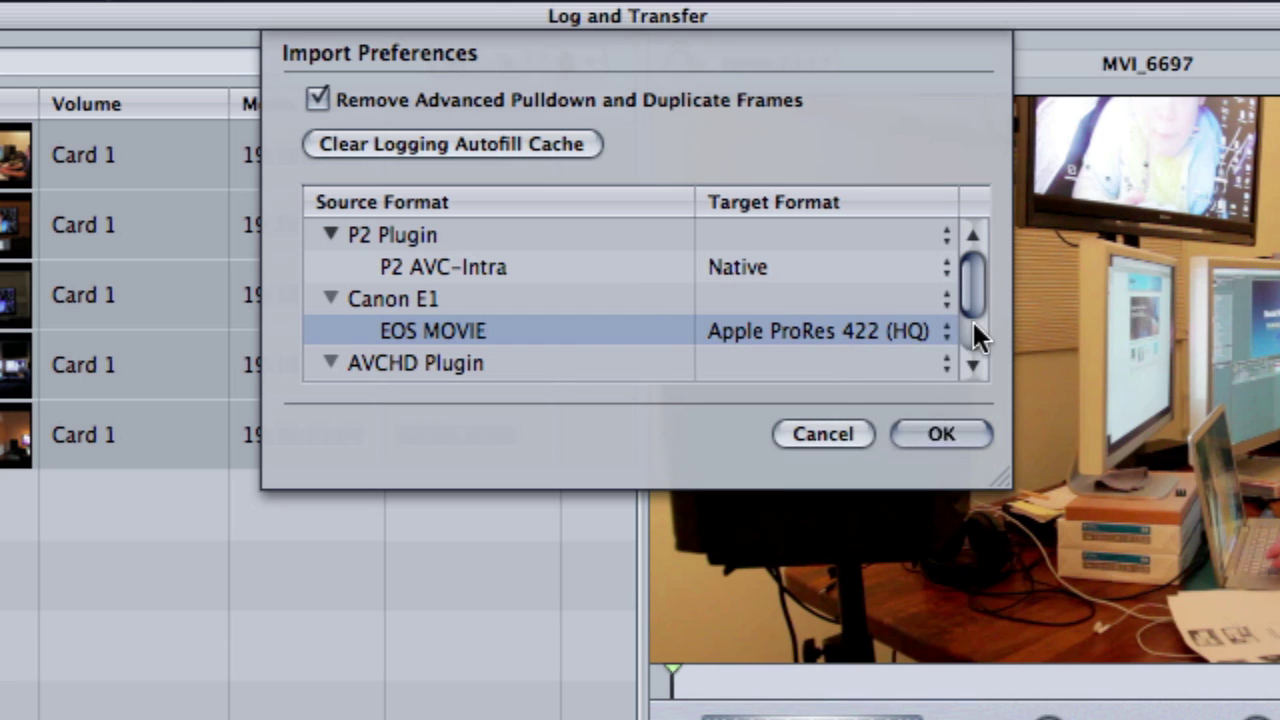
pyautogui.click(944, 435)
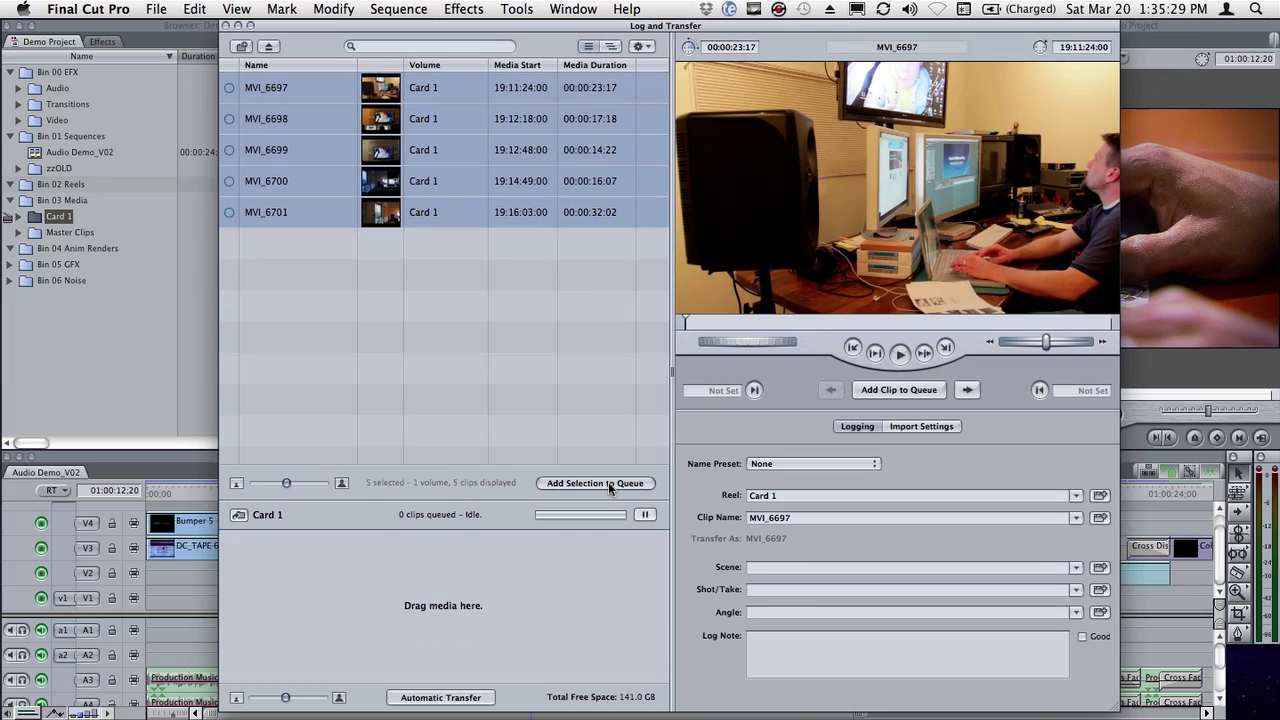
pyautogui.click(608, 483)
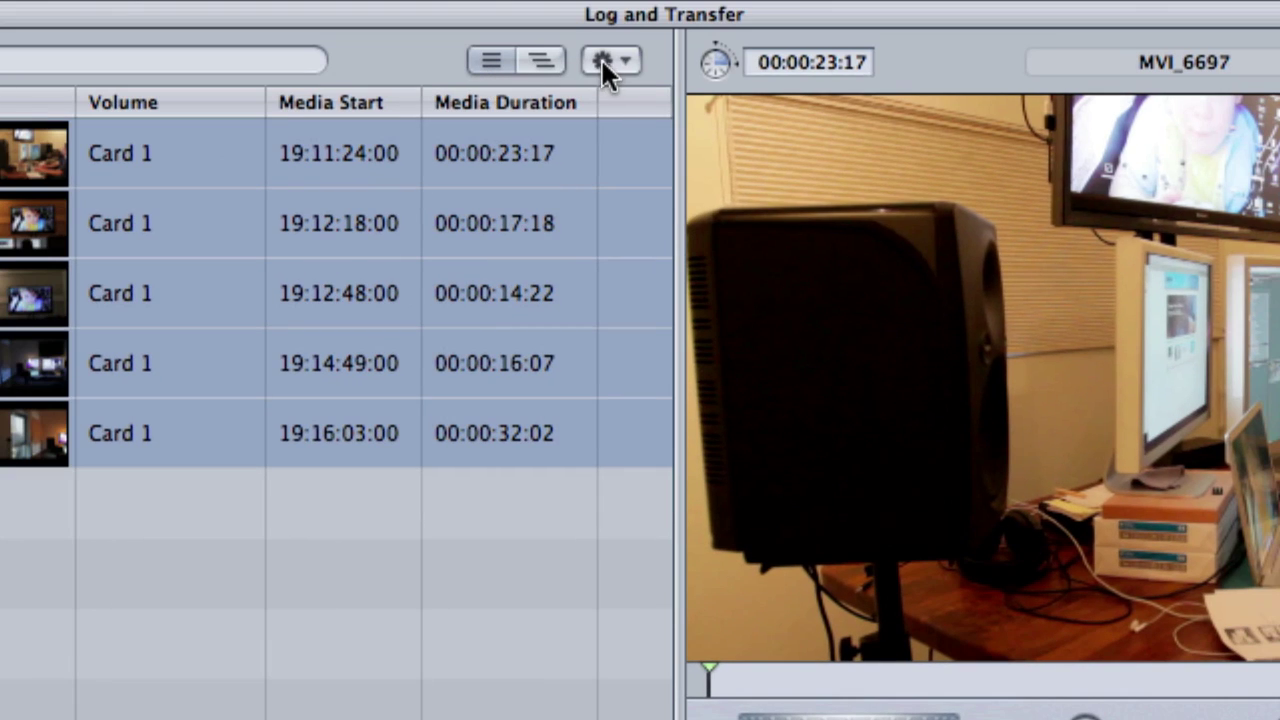
# Reopen the Import Preferences to review the ProRes target format options for EOS MOVIE, and leave without saving changes.
pyautogui.click(603, 62)
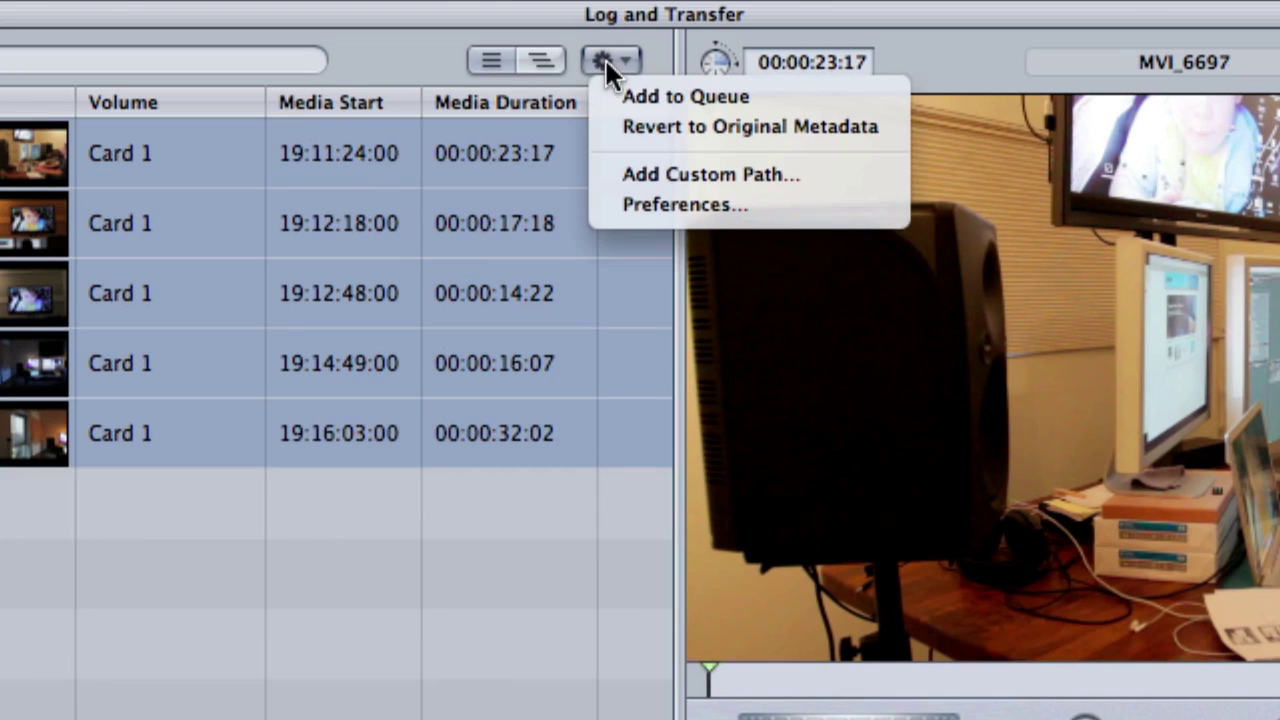
pyautogui.click(640, 208)
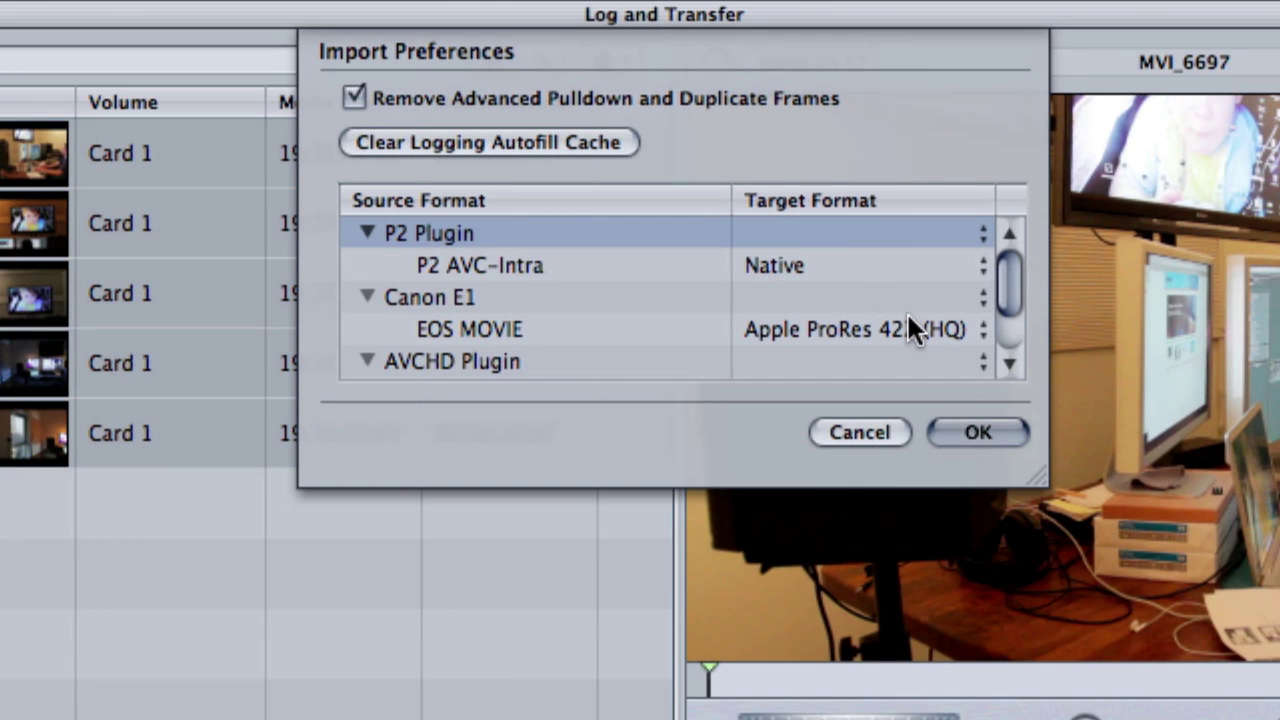
pyautogui.click(884, 329)
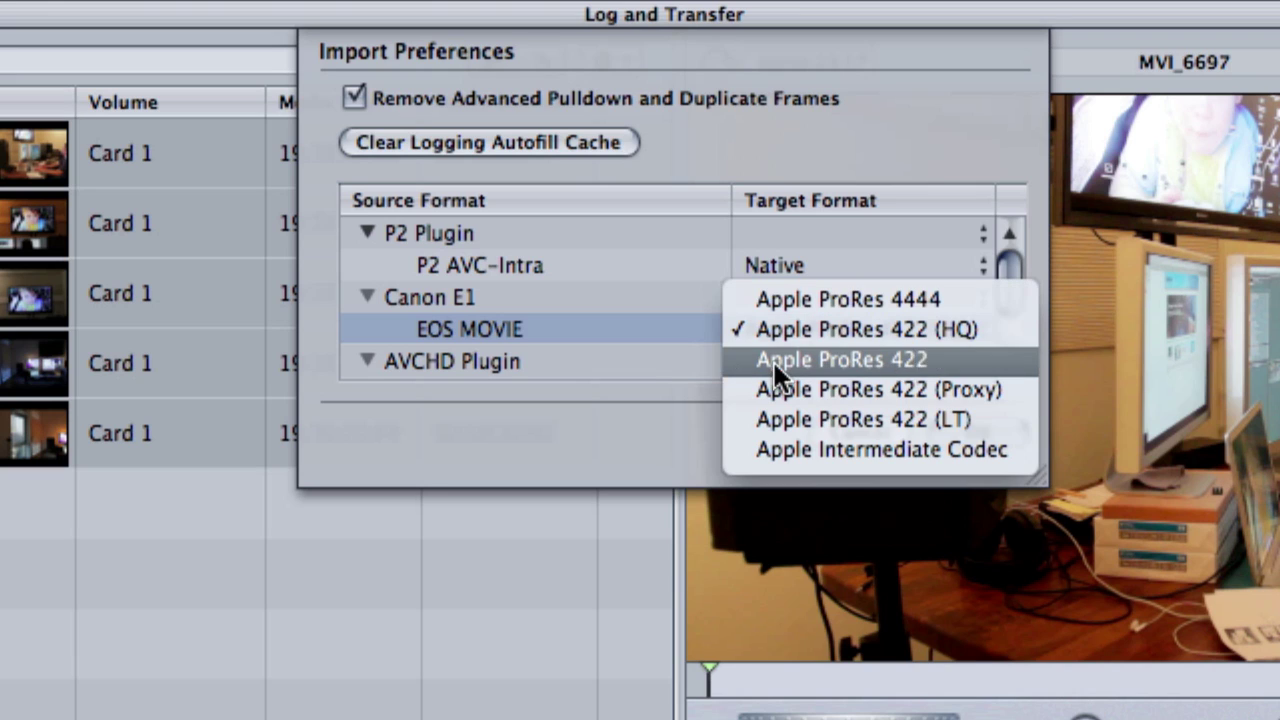
pyautogui.click(647, 442)
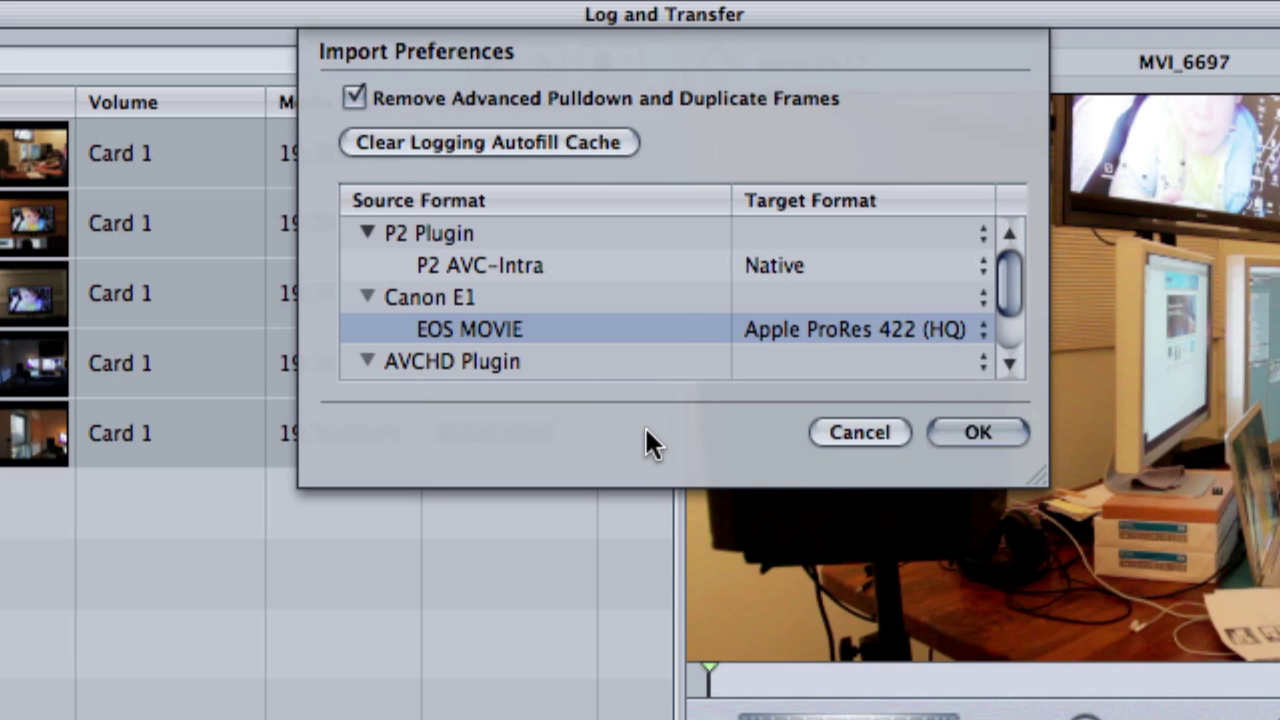
pyautogui.click(845, 435)
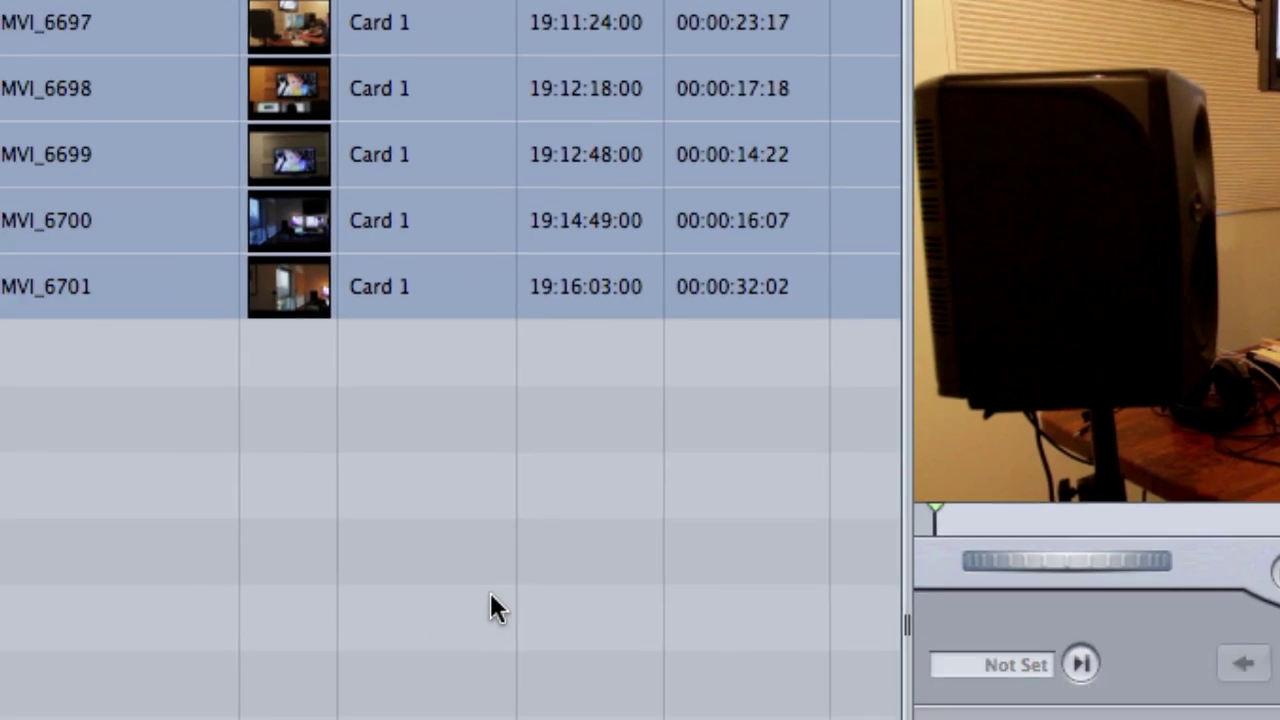